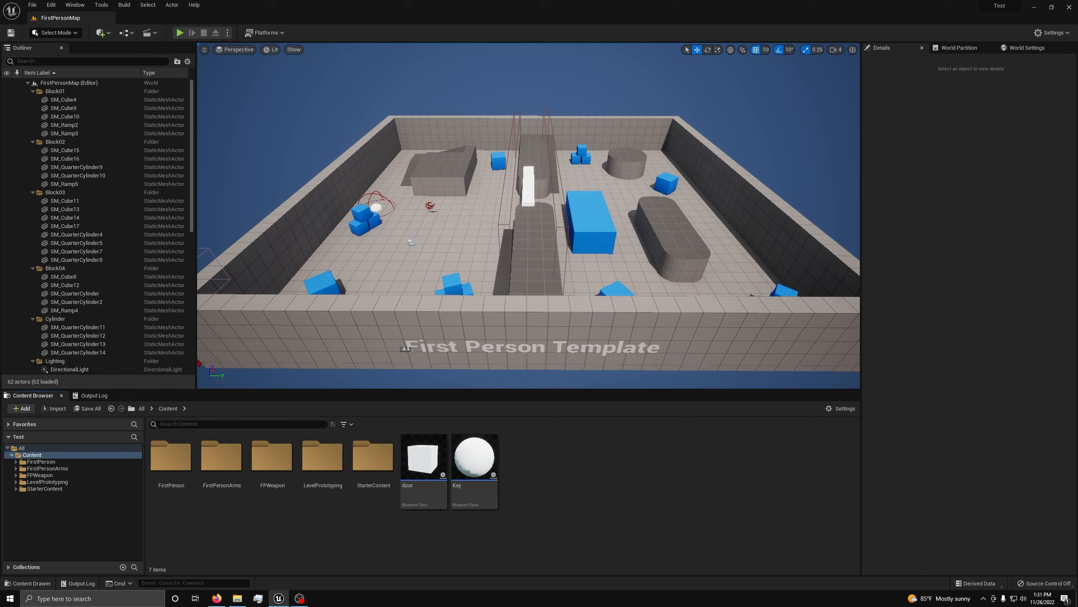
# Create a material named M_Example in the Content folder and open it for editing.
pyautogui.hotkey('alt', 'Tab')
pyautogui.rightClick(619, 465)
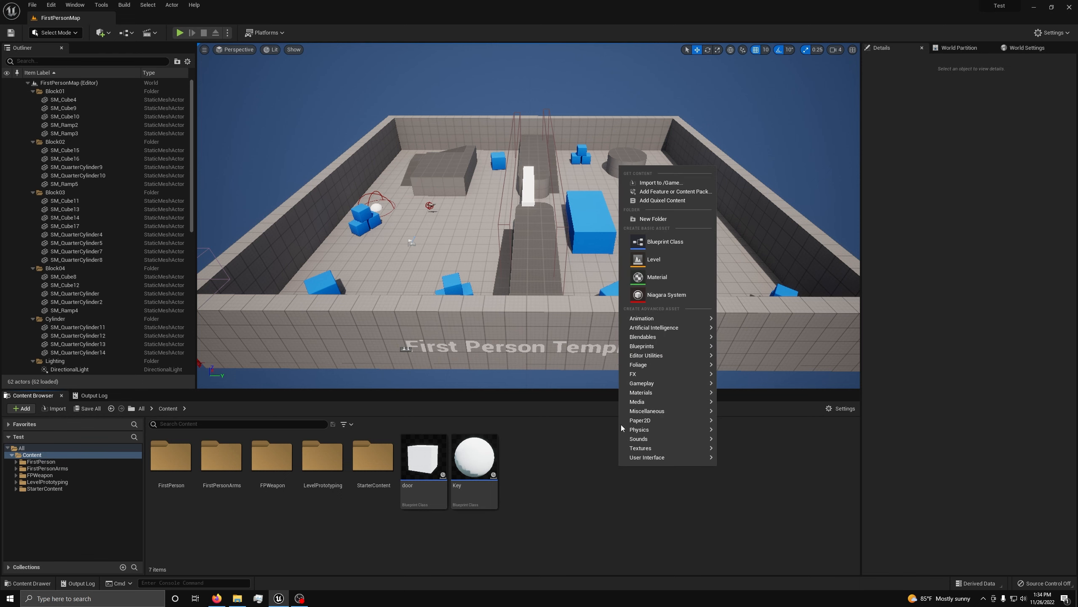
pyautogui.click(649, 280)
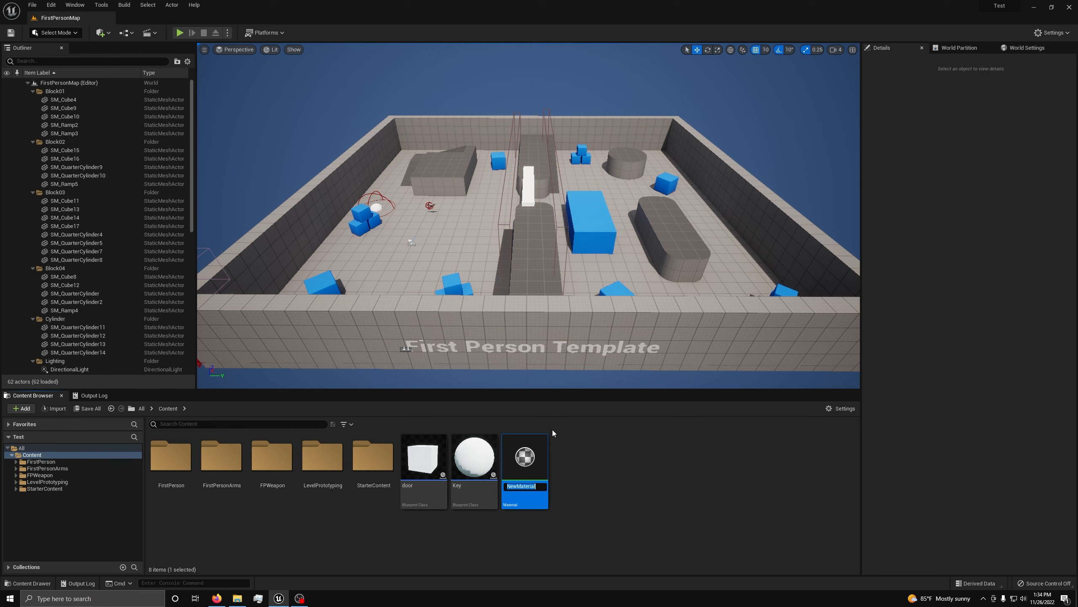
pyautogui.write('M_Example')
pyautogui.press('Return')
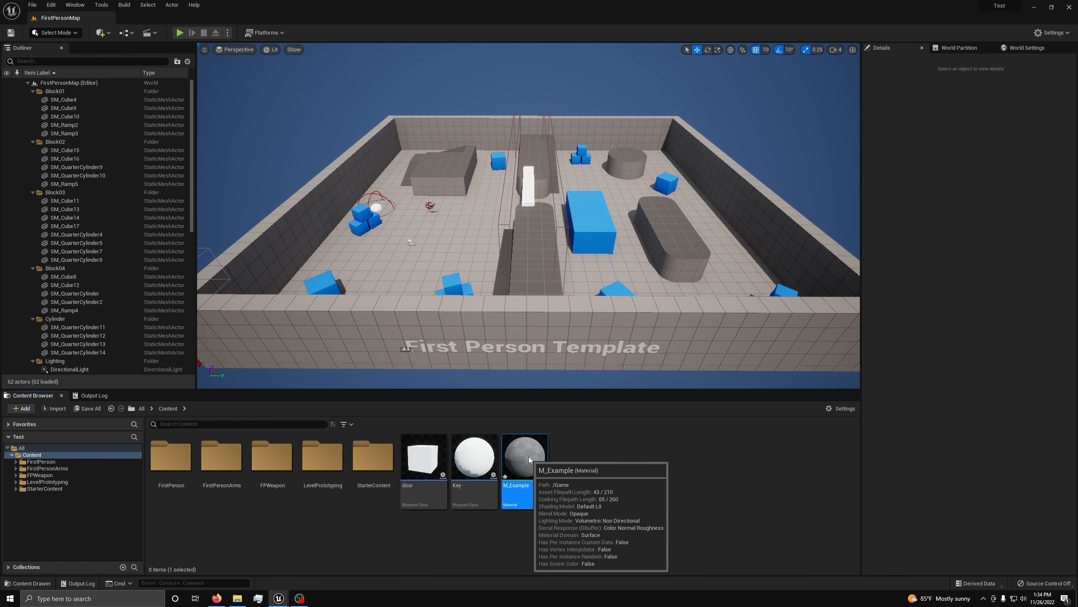
pyautogui.doubleClick(529, 457)
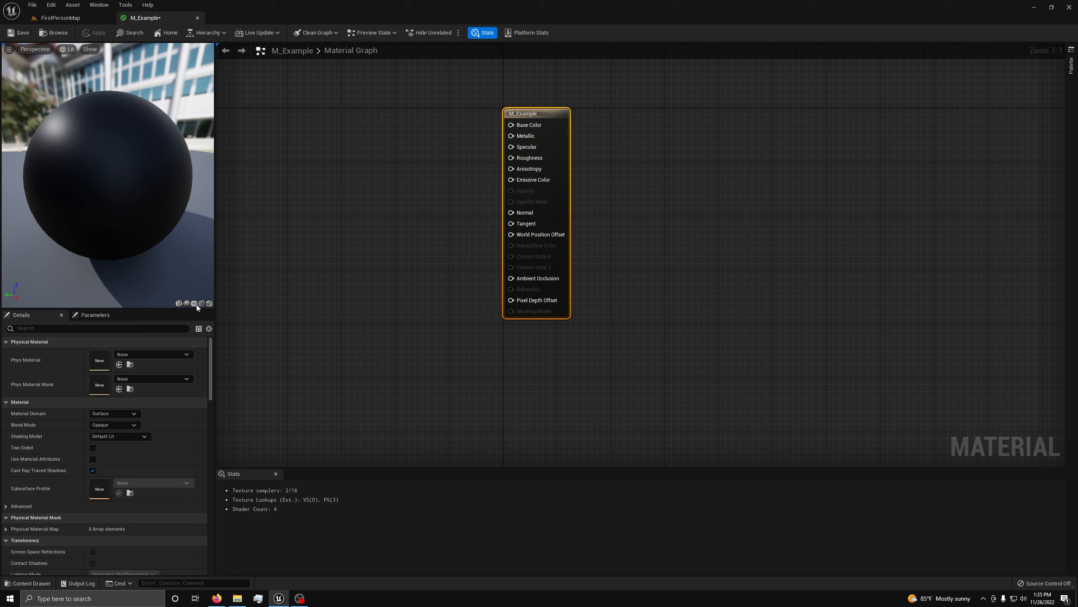
# Examine the available Material Domain and Blend Mode options of M_Example.
pyautogui.click(749, 218)
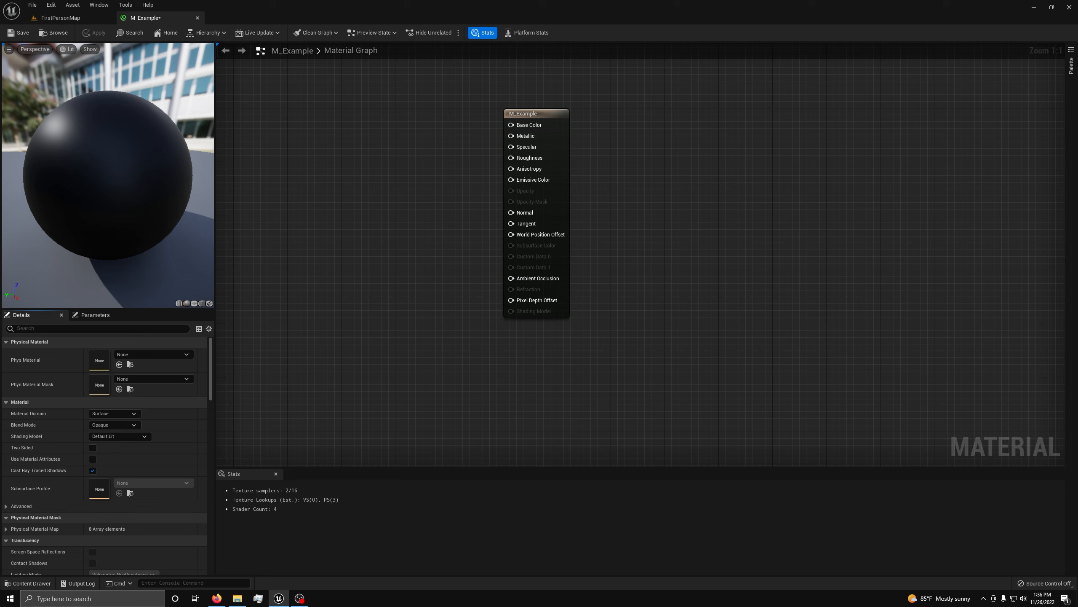
pyautogui.click(95, 413)
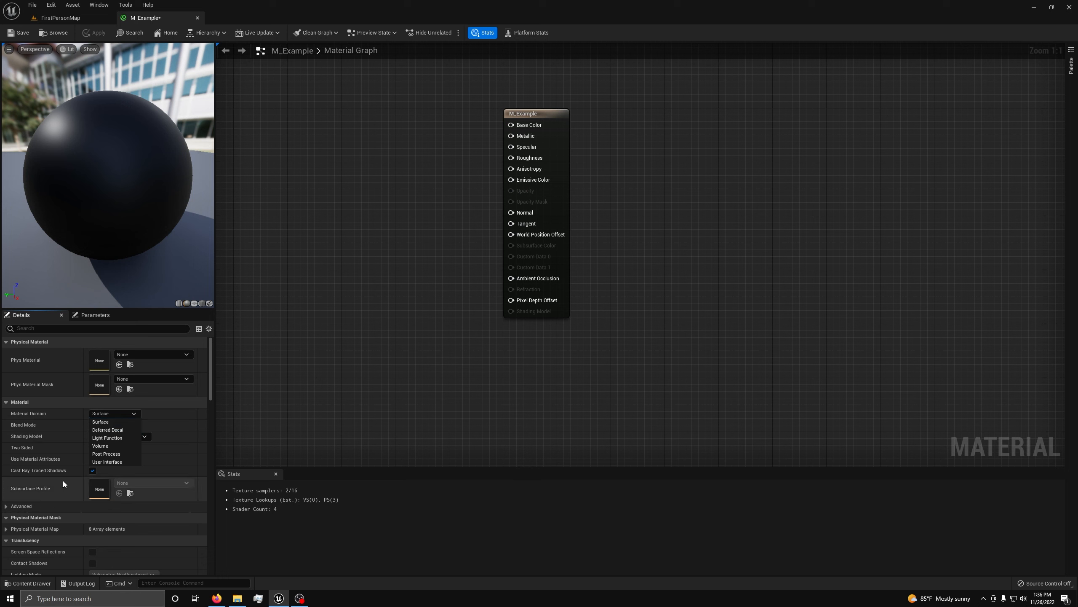
pyautogui.click(162, 418)
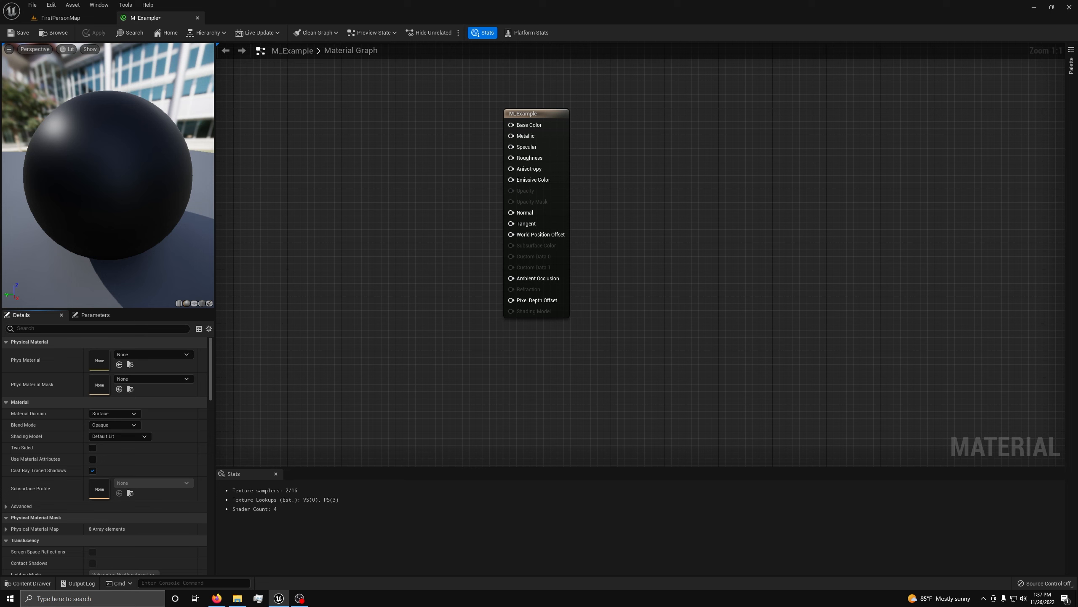
pyautogui.click(129, 423)
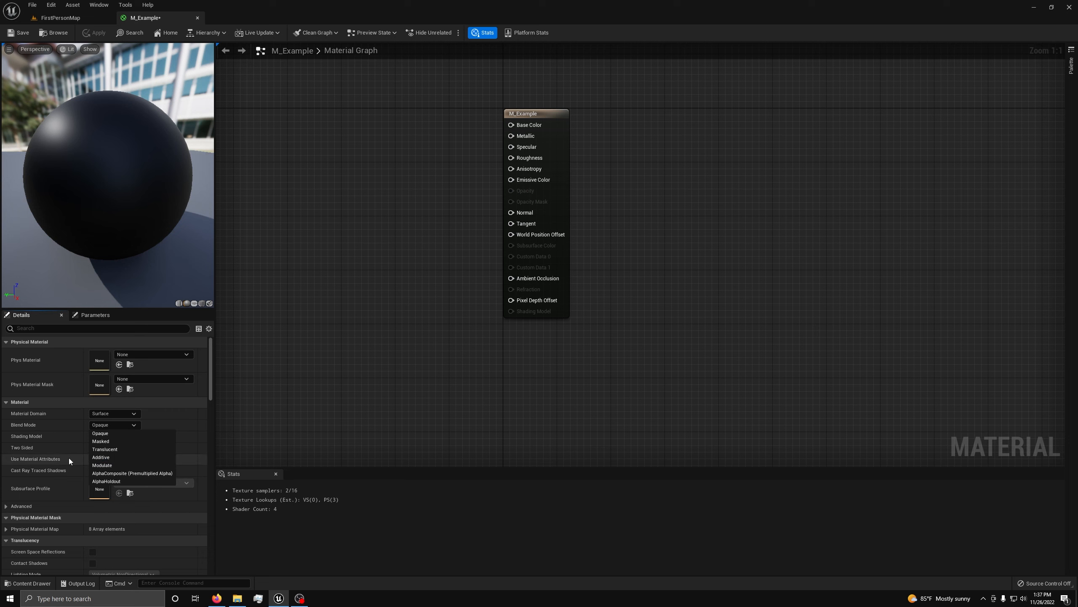
pyautogui.click(178, 422)
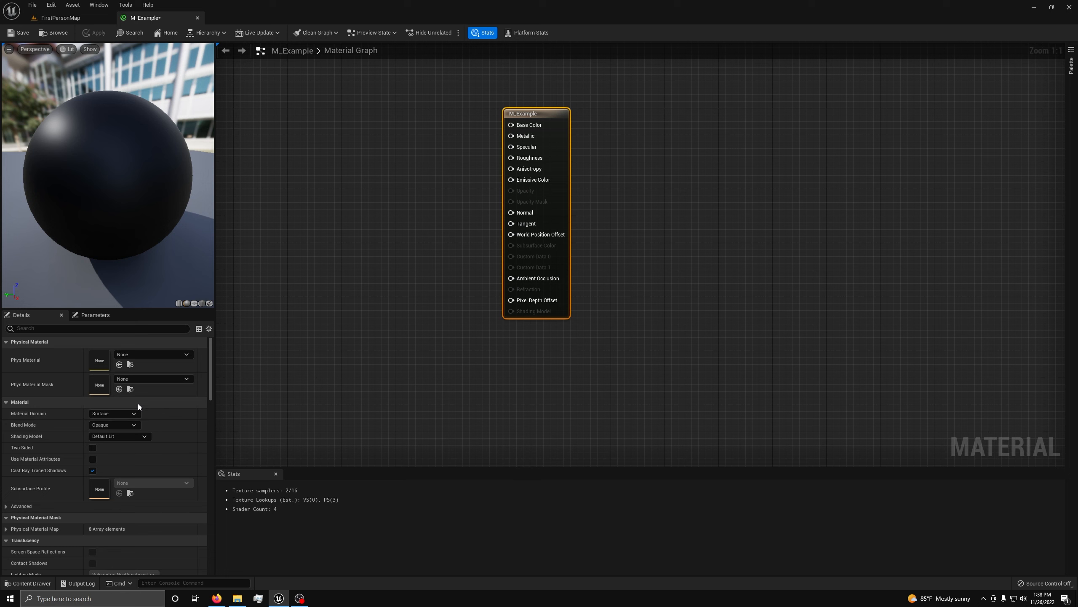
# Try the Translucent blend mode on M_Example and return it to Opaque.
pyautogui.click(116, 424)
pyautogui.click(114, 450)
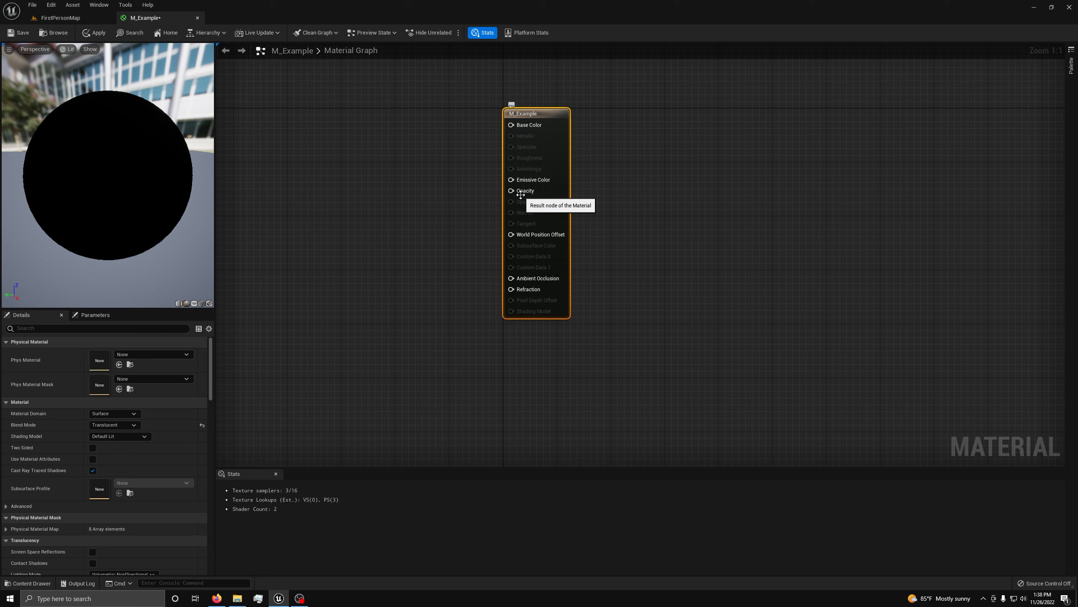
pyautogui.click(119, 424)
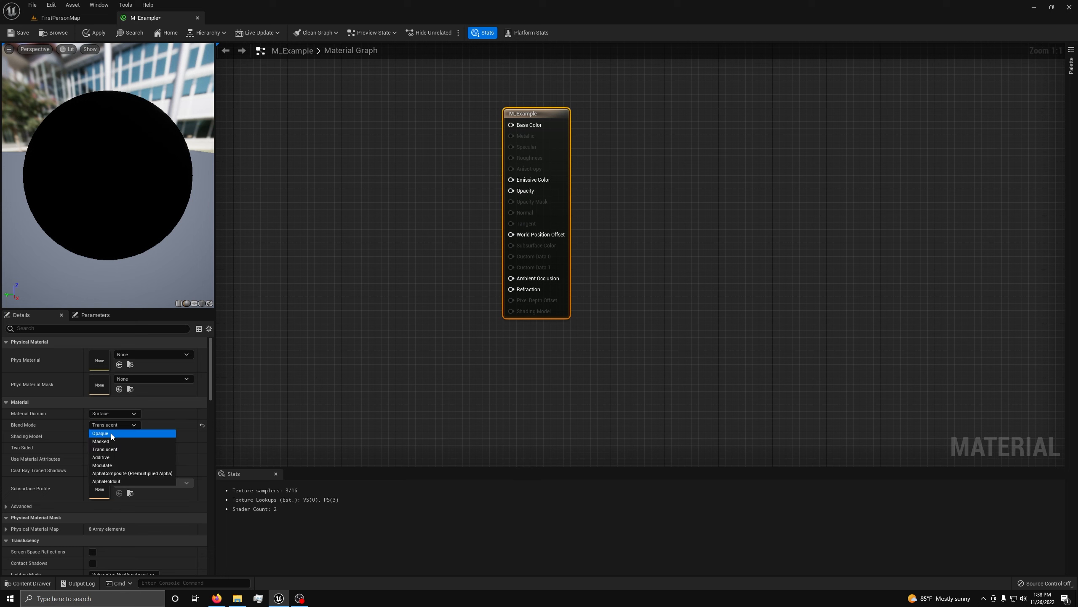
pyautogui.click(111, 433)
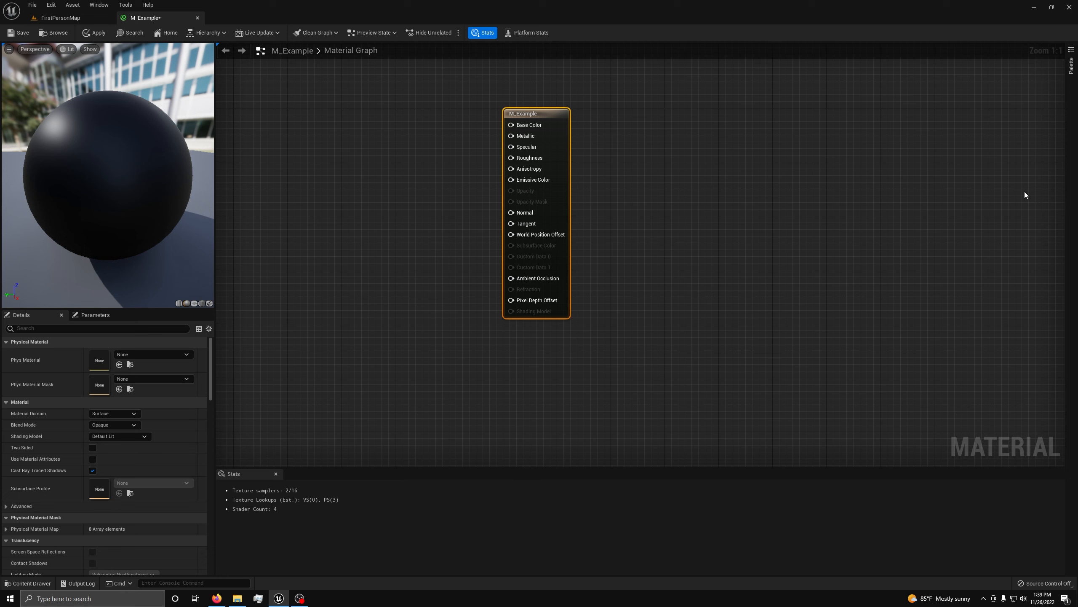
pyautogui.click(814, 268)
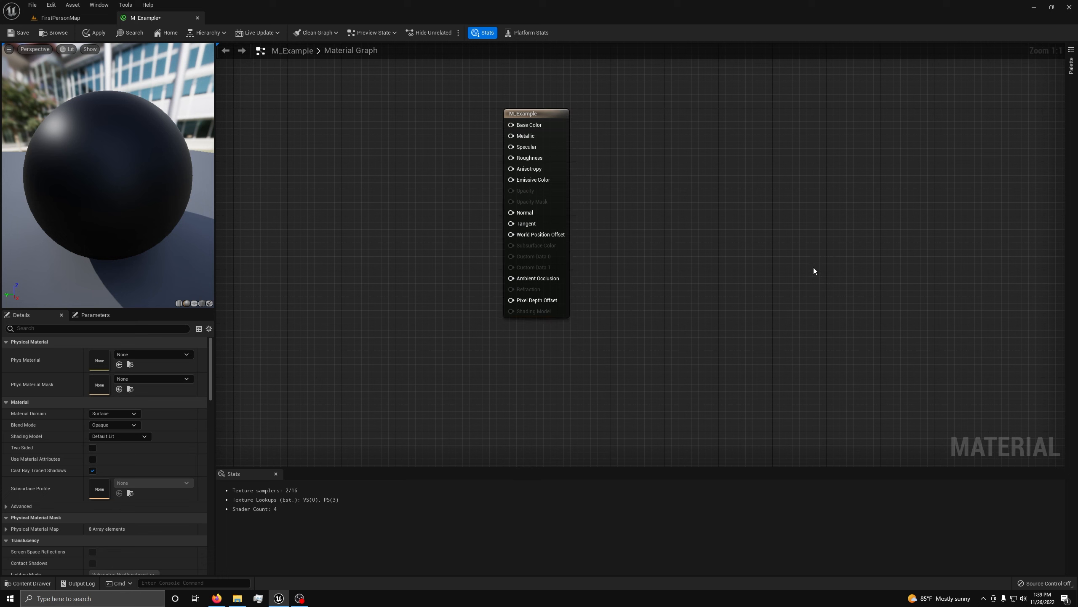
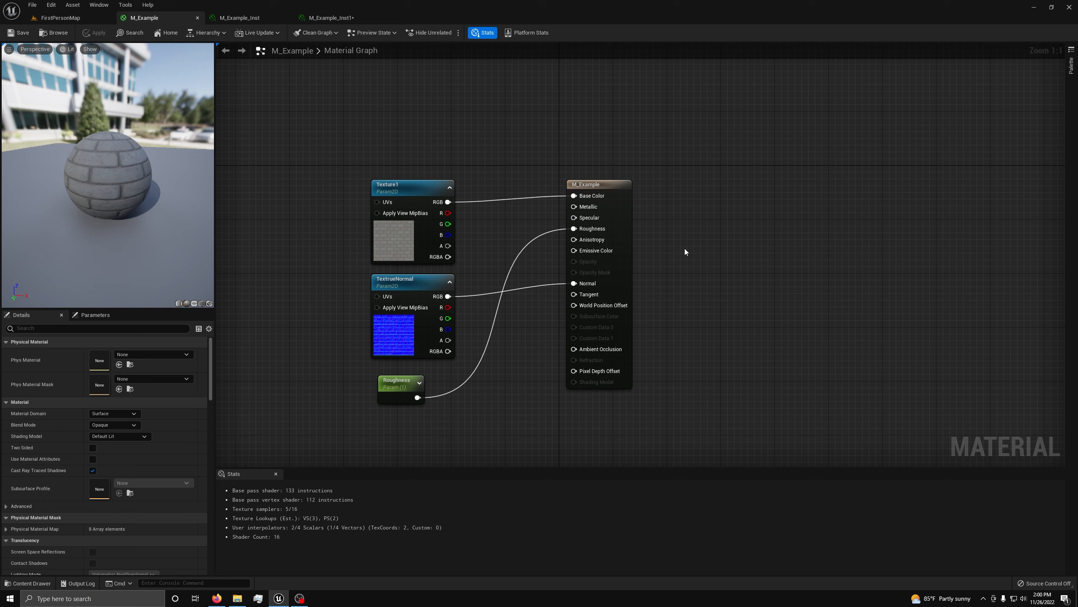
# Connect a Constant node with value 0.5 to the Specular input, place it below the Roughness parameter, and apply the material changes.
pyautogui.click(397, 384)
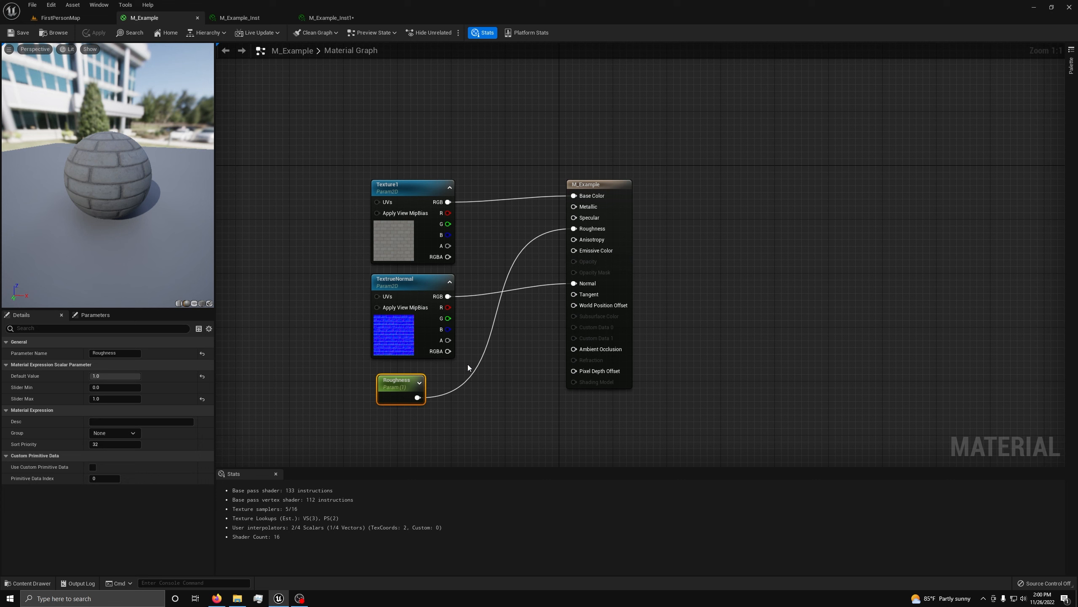
pyautogui.moveTo(574, 218); pyautogui.dragTo(493, 406)
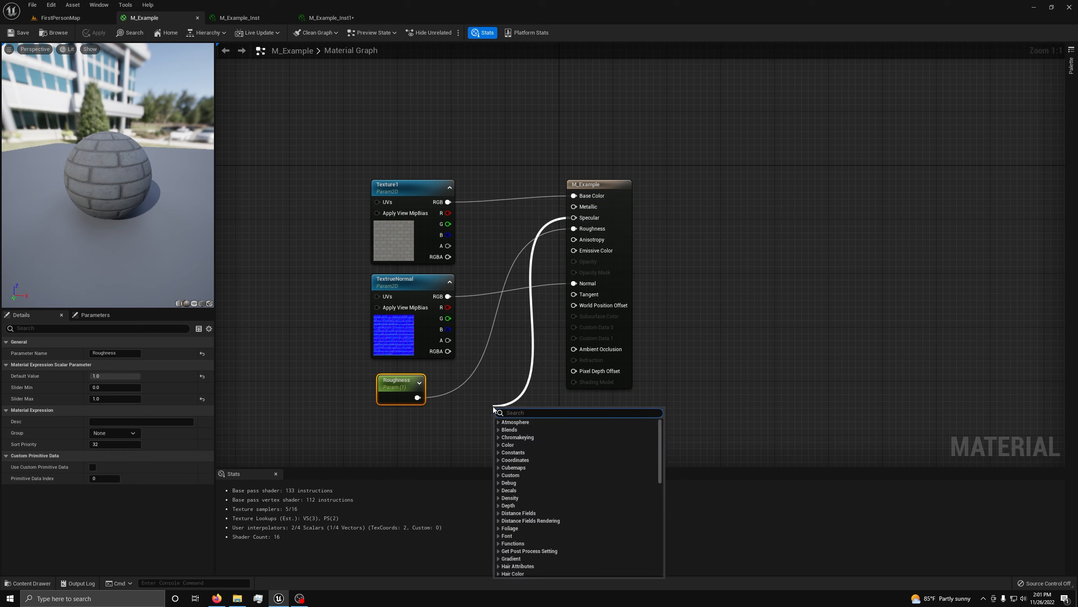
pyautogui.write('cons')
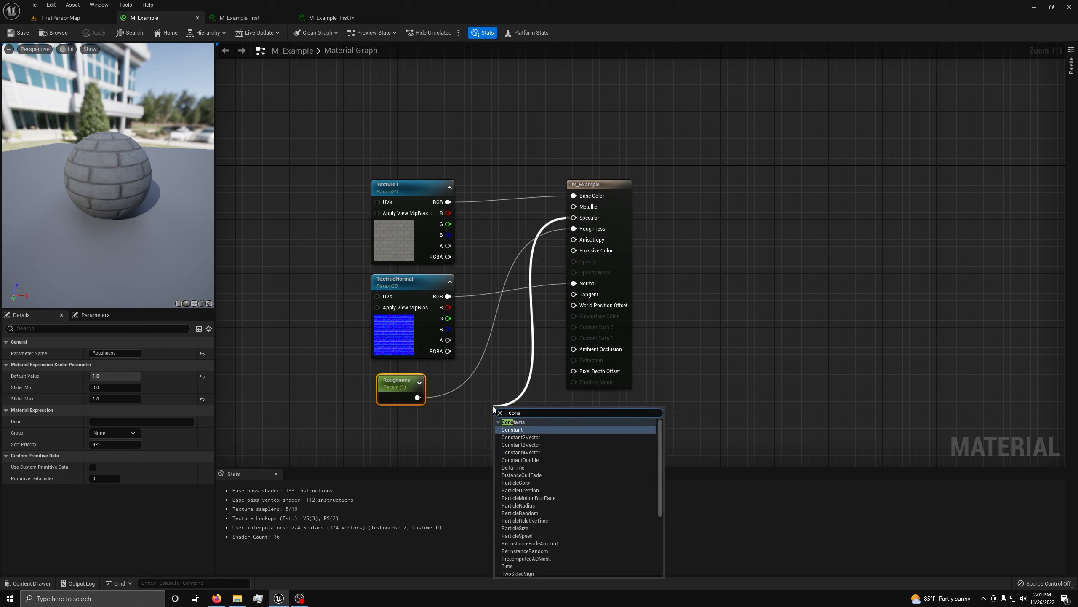
pyautogui.press('Return')
pyautogui.click(123, 355)
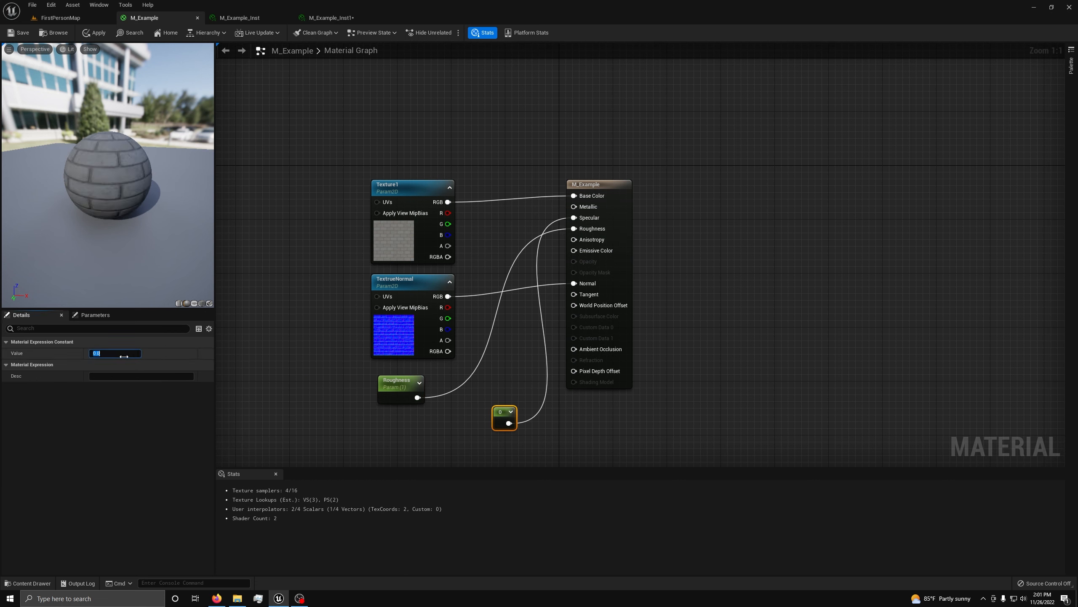
pyautogui.write('0.5')
pyautogui.press('Return')
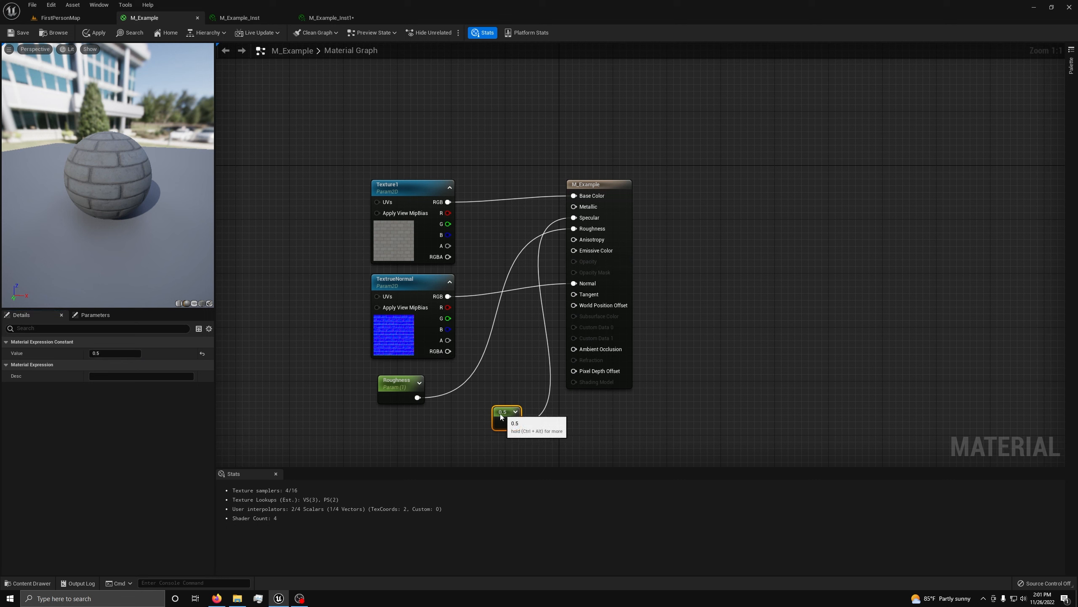
pyautogui.moveTo(503, 413); pyautogui.dragTo(423, 421)
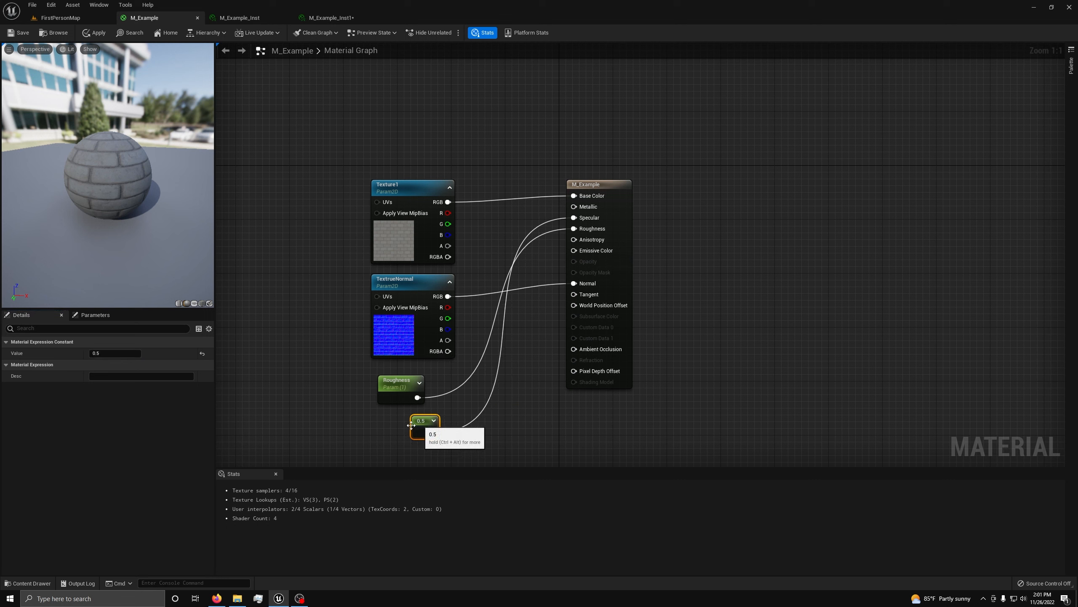
pyautogui.click(93, 35)
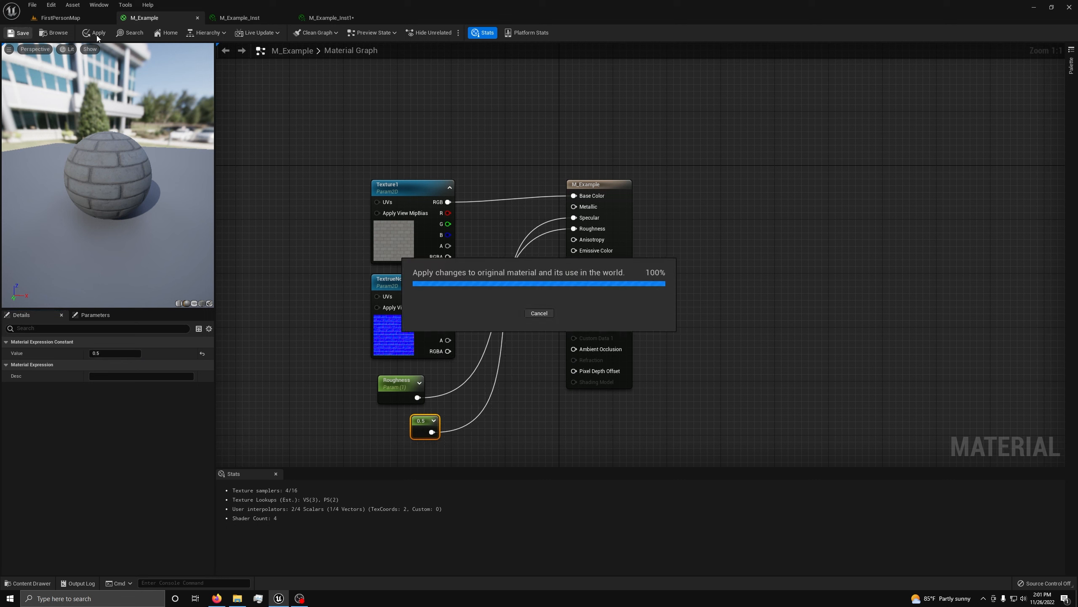
# Save M_Example_Inst1 and check M_Example_Inst and the brick-covered blocks in FirstPersonMap.
pyautogui.click(337, 18)
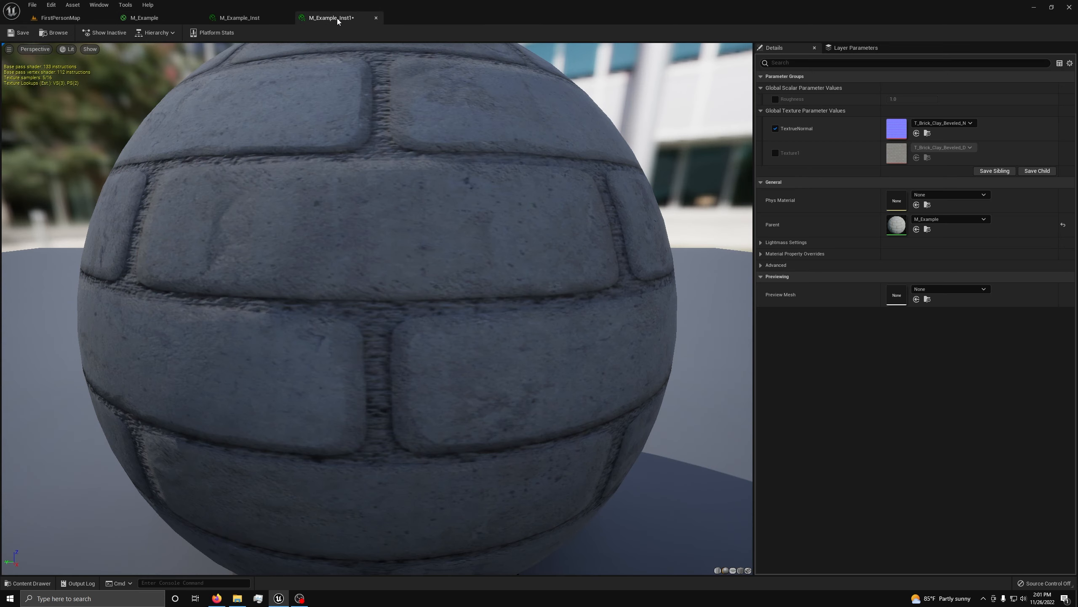
pyautogui.click(19, 33)
pyautogui.click(273, 17)
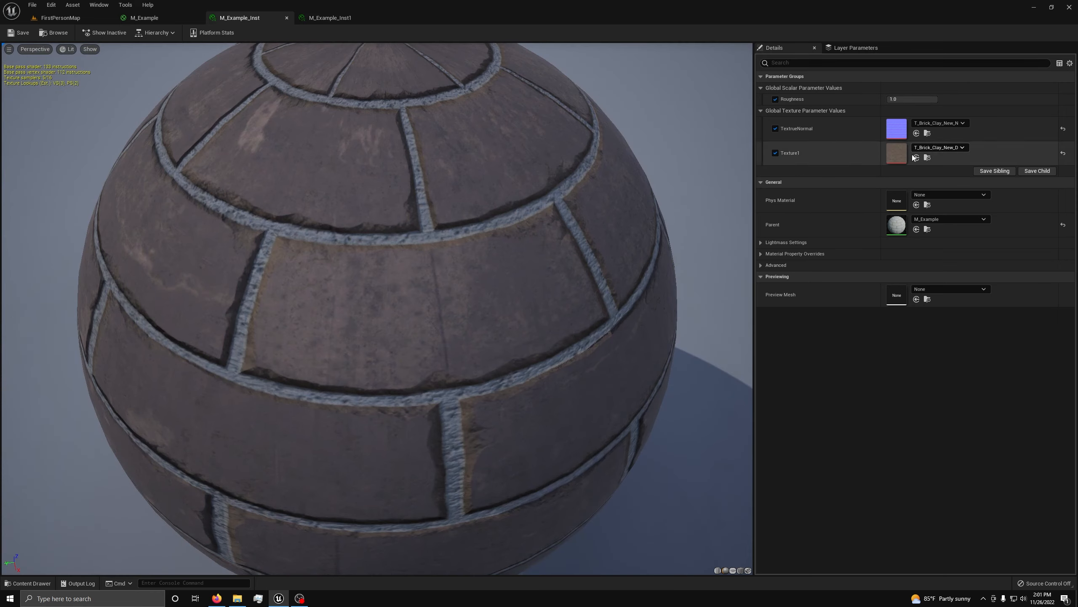
pyautogui.click(61, 17)
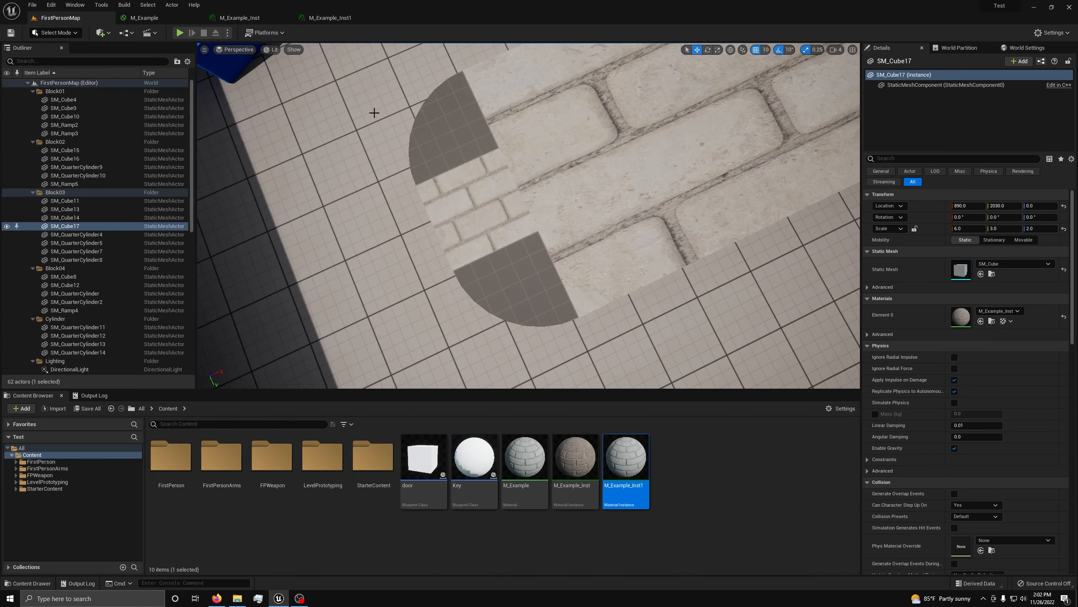
pyautogui.moveTo(636, 248)
pyautogui.mouseDown(button='right')
pyautogui.moveTo(668, 201)
pyautogui.moveTo(662, 276)
pyautogui.moveTo(636, 248)
pyautogui.mouseUp(button='right')
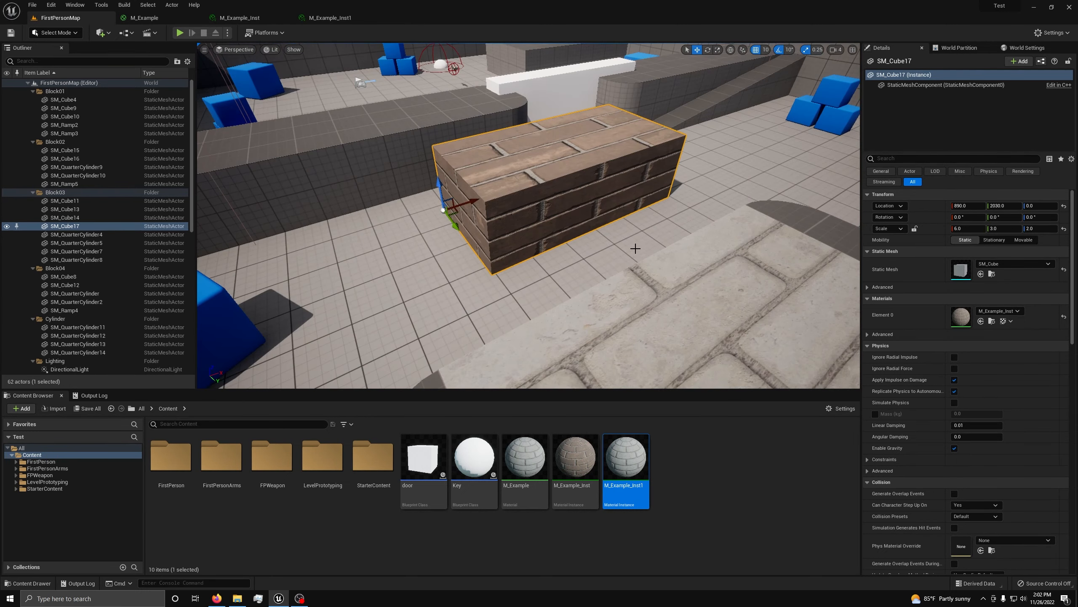
pyautogui.click(330, 17)
# Convert M_Example's 0.5 constant to a parameter named Specular, align it under the Roughness parameter, and apply the changes.
pyautogui.click(144, 17)
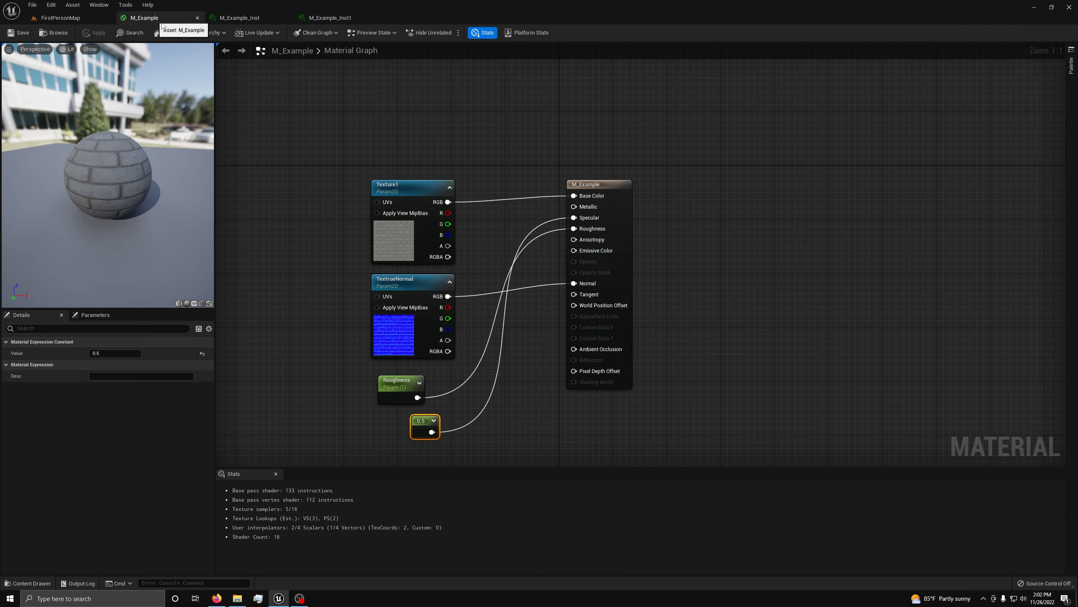
pyautogui.rightClick(423, 427)
pyautogui.click(453, 271)
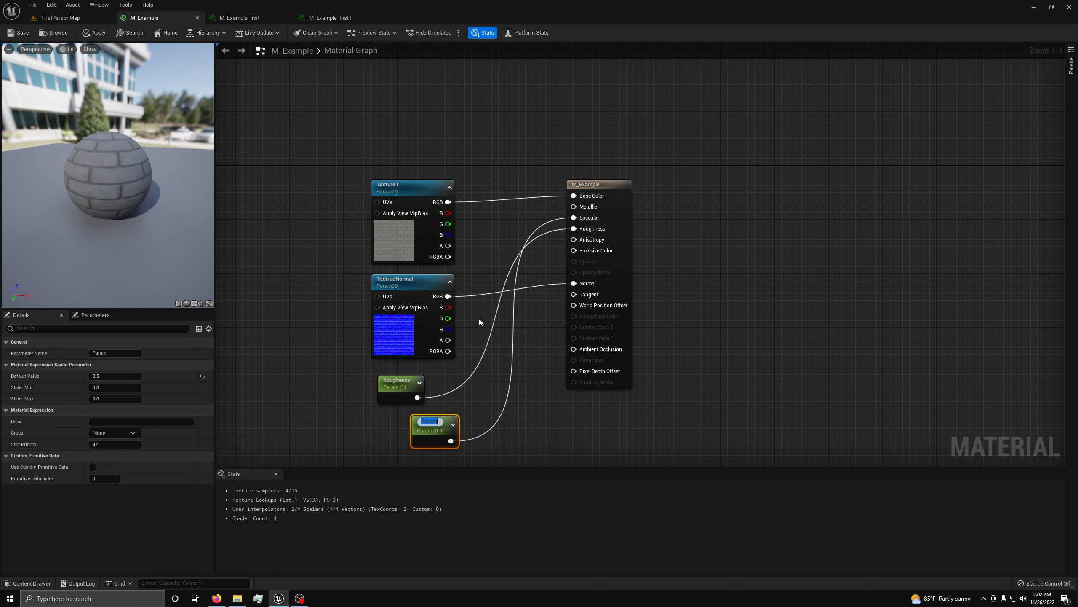
pyautogui.write('Sp')
pyautogui.write('ular')
pyautogui.press('Return')
pyautogui.write('ec')
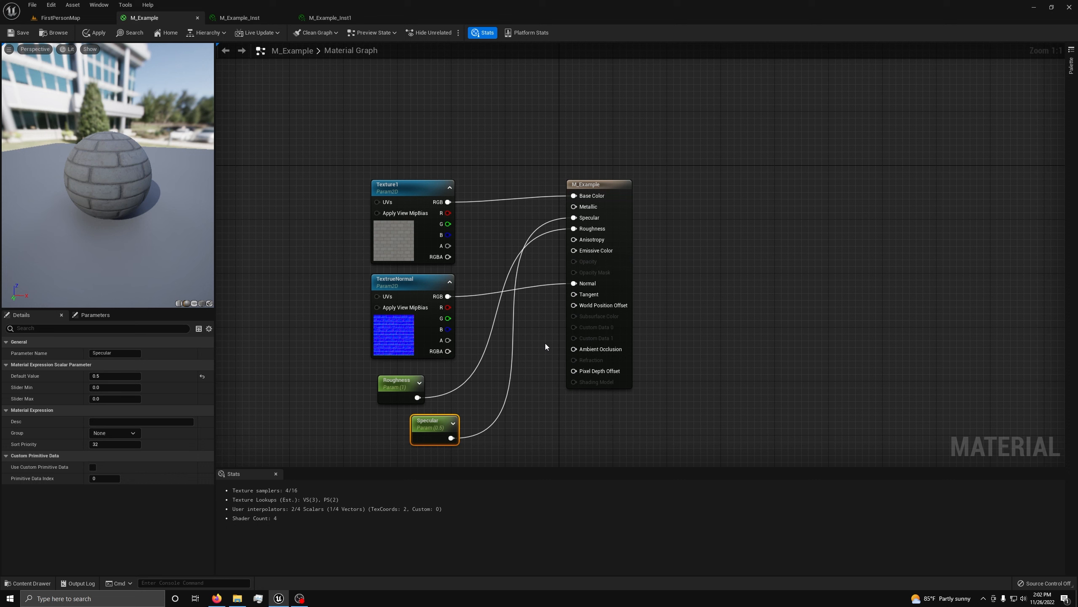
pyautogui.moveTo(438, 423); pyautogui.dragTo(411, 422)
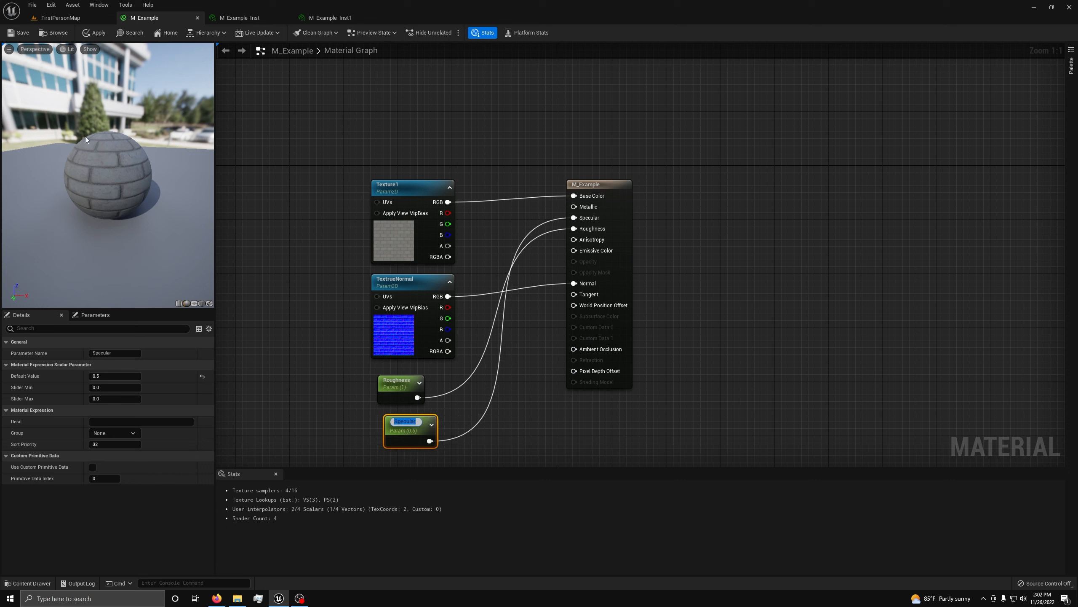
pyautogui.click(93, 33)
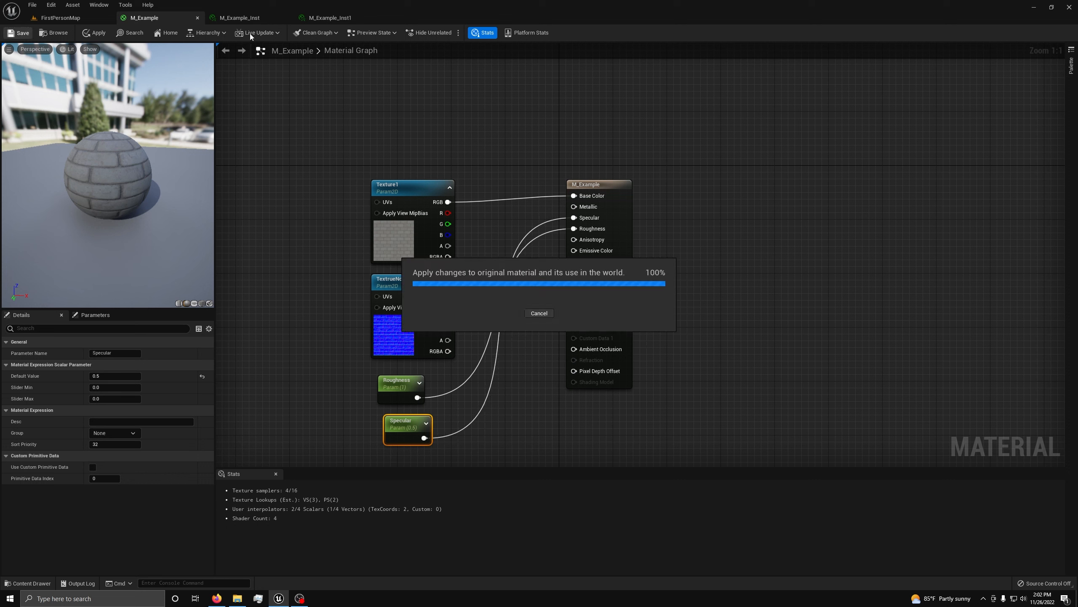
# In M_Example_Inst1, override Roughness with 0.48, enable the Specular override at 0.5, and save the instance.
pyautogui.click(357, 13)
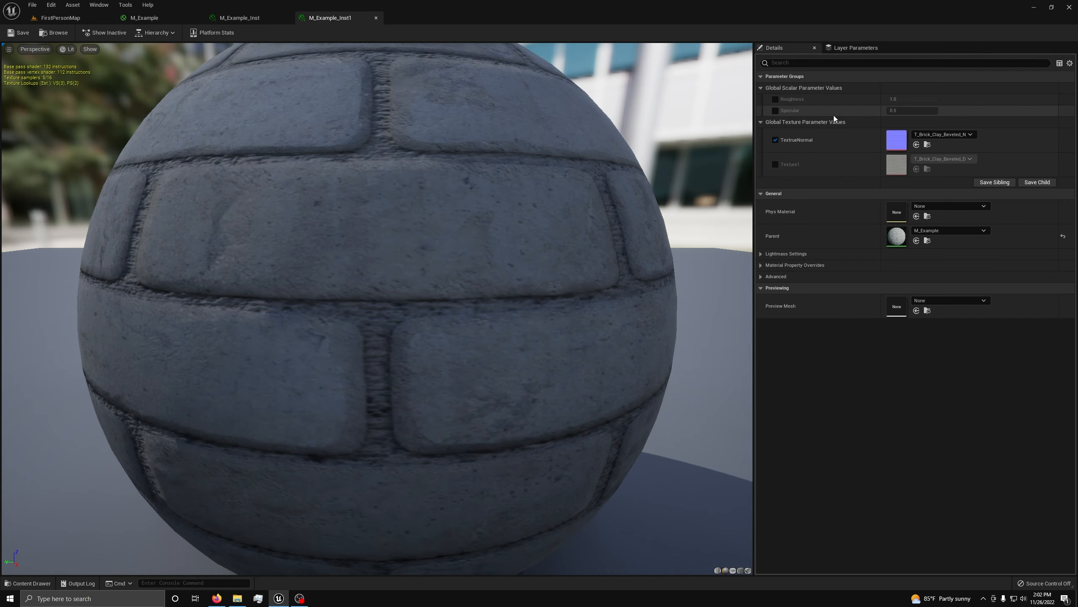
pyautogui.click(776, 99)
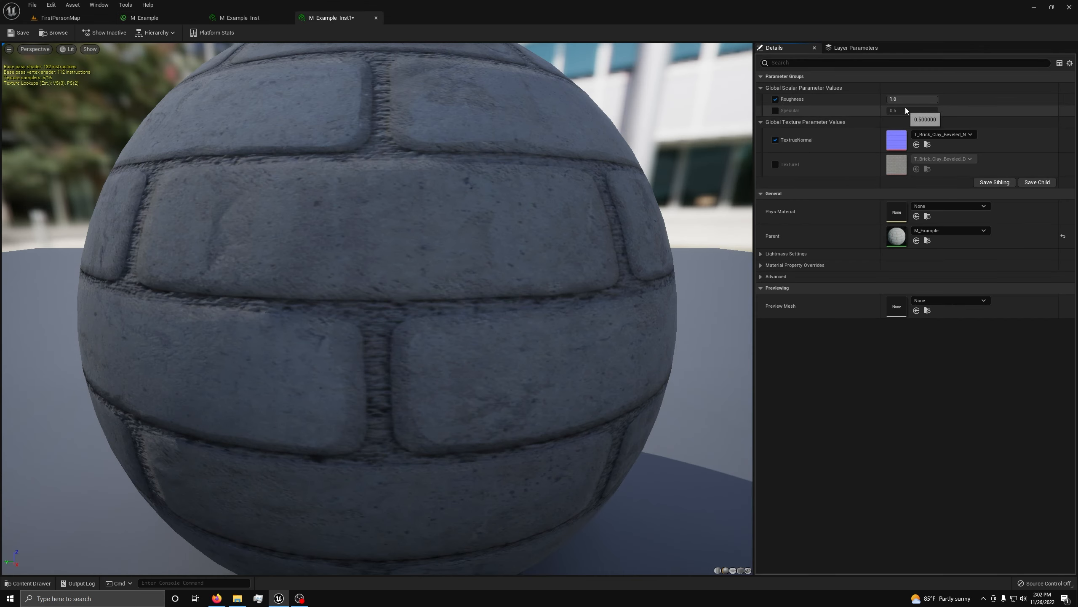
pyautogui.click(909, 99)
pyautogui.write('0.24')
pyautogui.press('Return')
pyautogui.write('0.48')
pyautogui.press('Return')
pyautogui.click(775, 111)
pyautogui.click(891, 109)
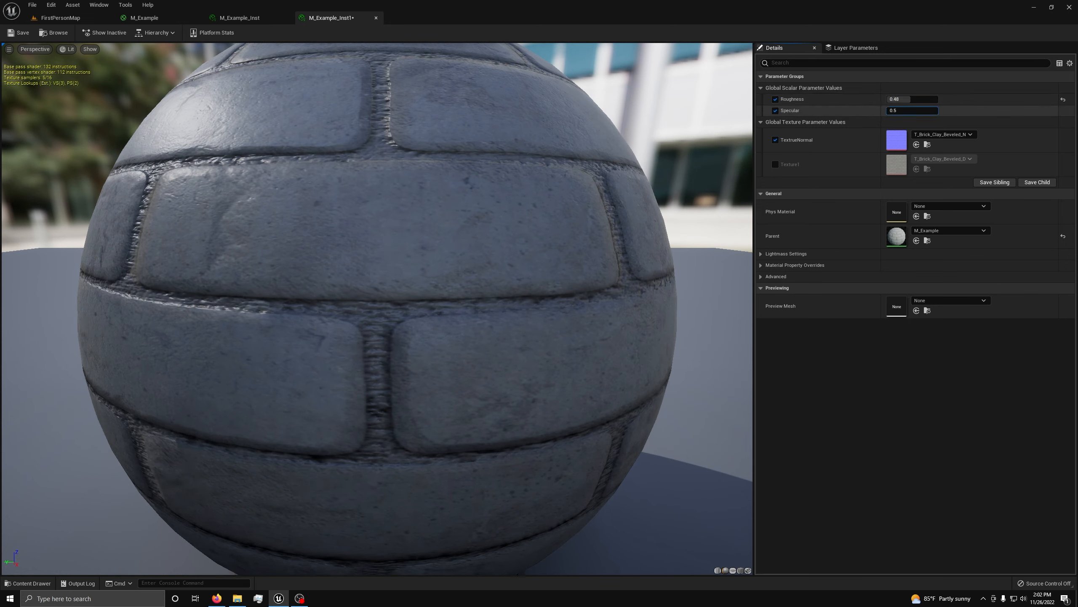
pyautogui.click(18, 33)
# Inspect the brick surfaces in FirstPersonMap and return to the M_Example material graph.
pyautogui.click(82, 20)
pyautogui.moveTo(600, 310); pyautogui.dragTo(630, 361, button='right')
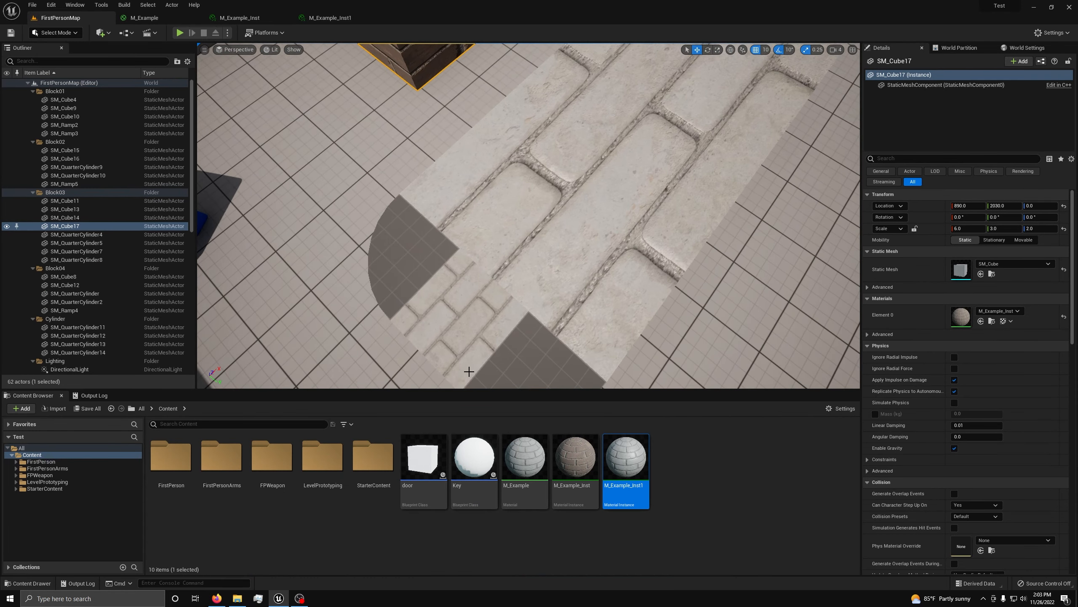
pyautogui.click(145, 17)
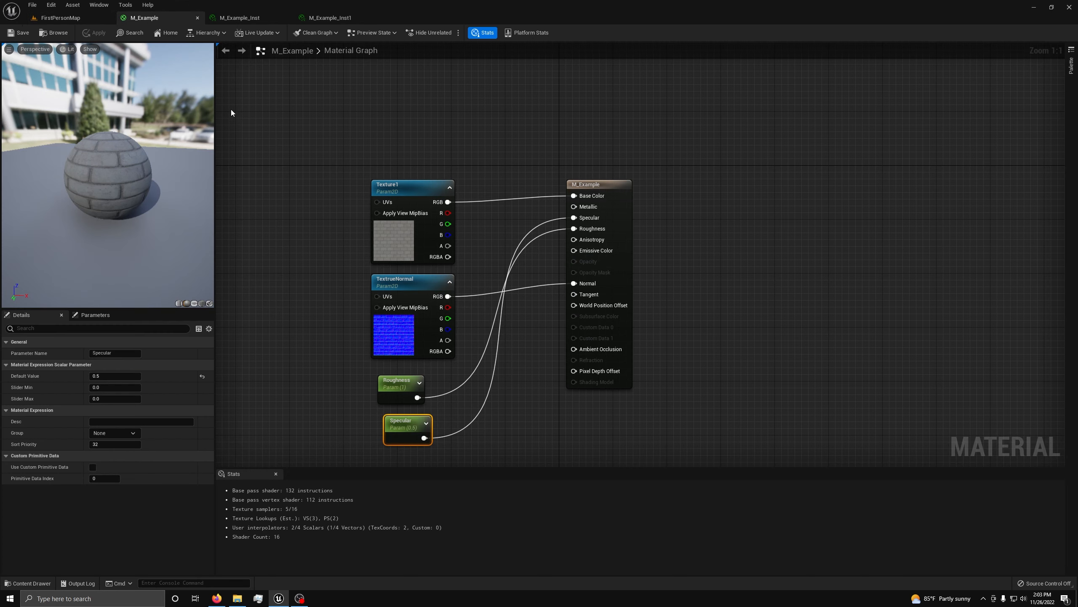
# Set the Specular parameter's Slider Max to 1 and save M_Example.
pyautogui.click(113, 399)
pyautogui.write('1')
pyautogui.press('Return')
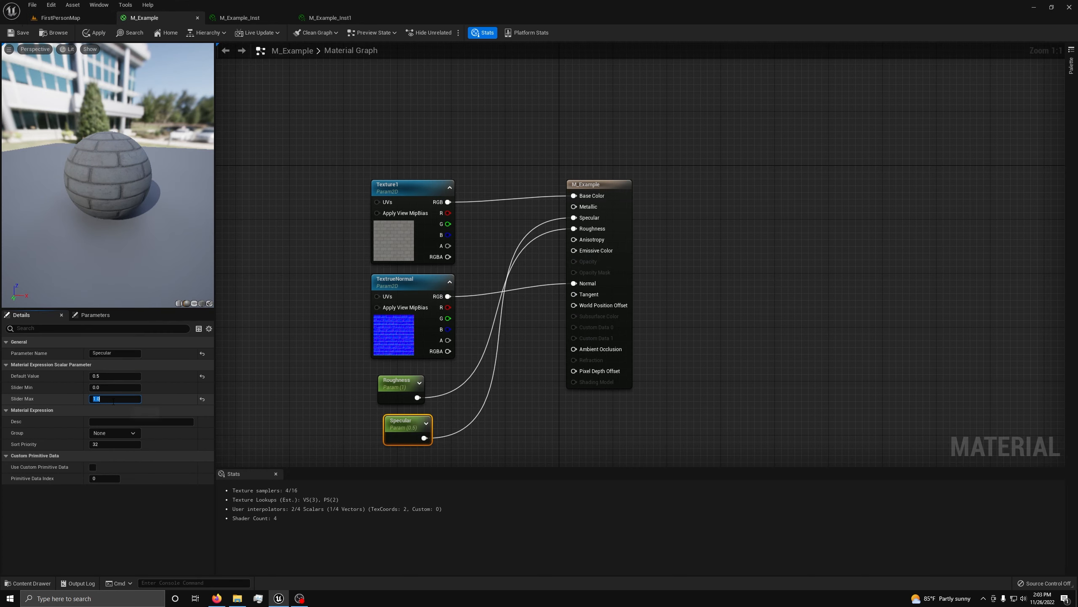
pyautogui.click(12, 36)
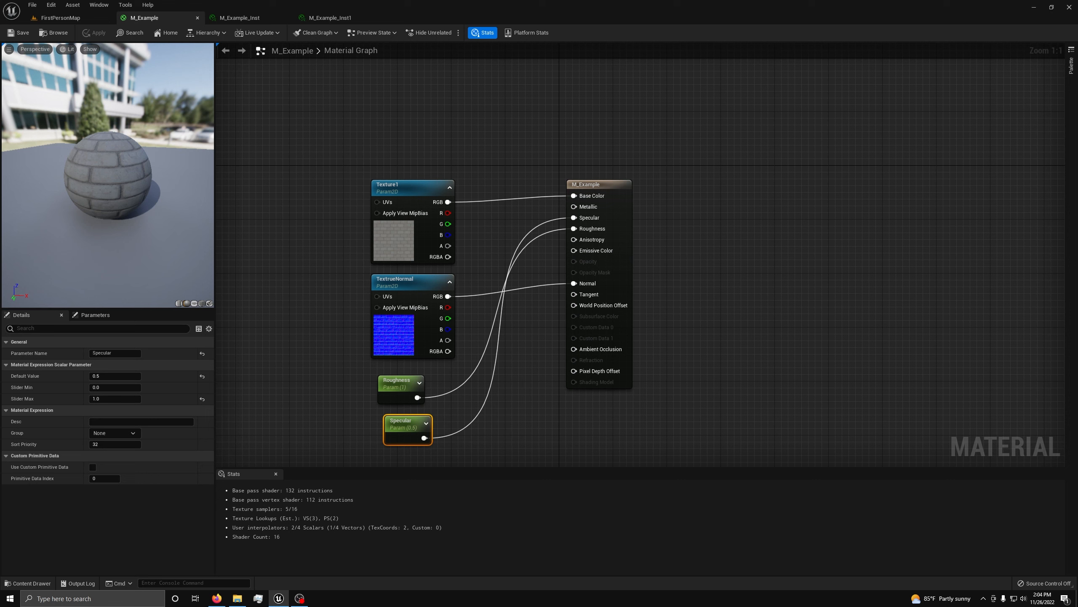
# Add a VectorParameter node to the M_Example graph and name it New Vector.
pyautogui.click(478, 150)
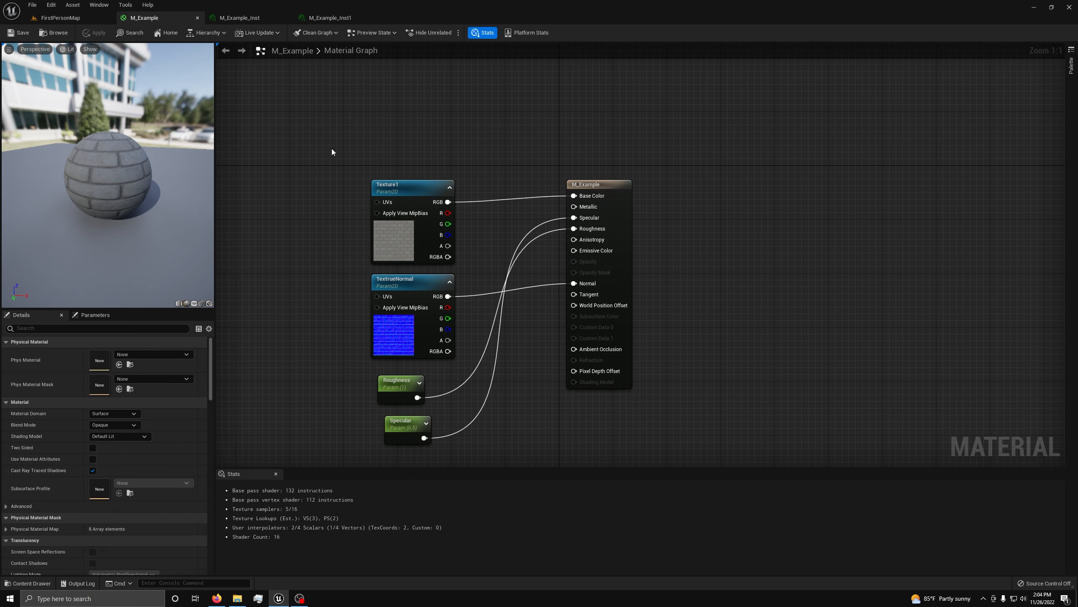
pyautogui.click(407, 193)
pyautogui.click(425, 125)
pyautogui.rightClick(473, 113)
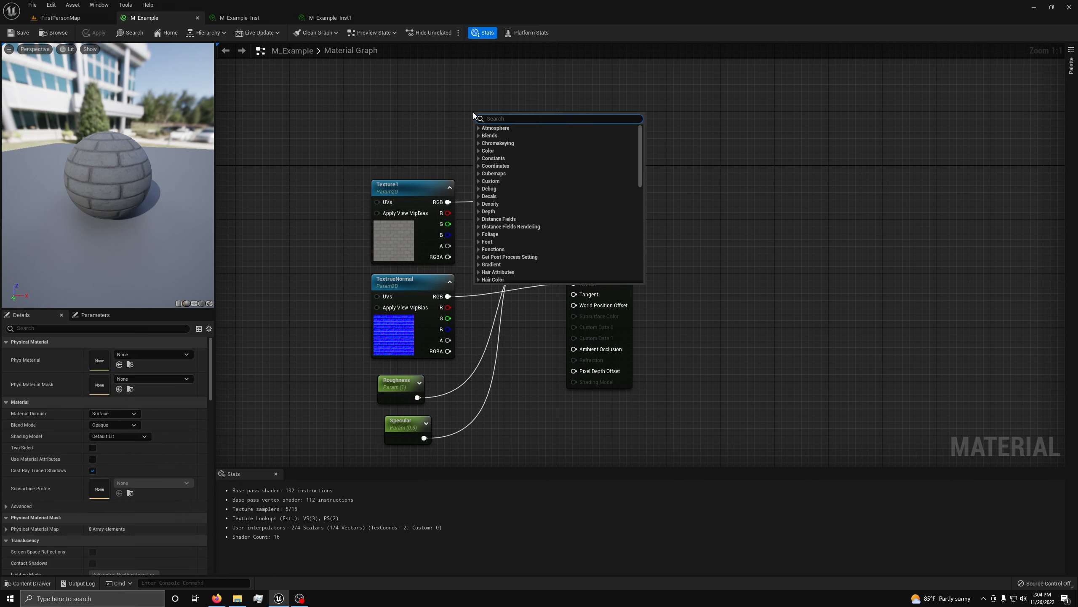
pyautogui.write('vector')
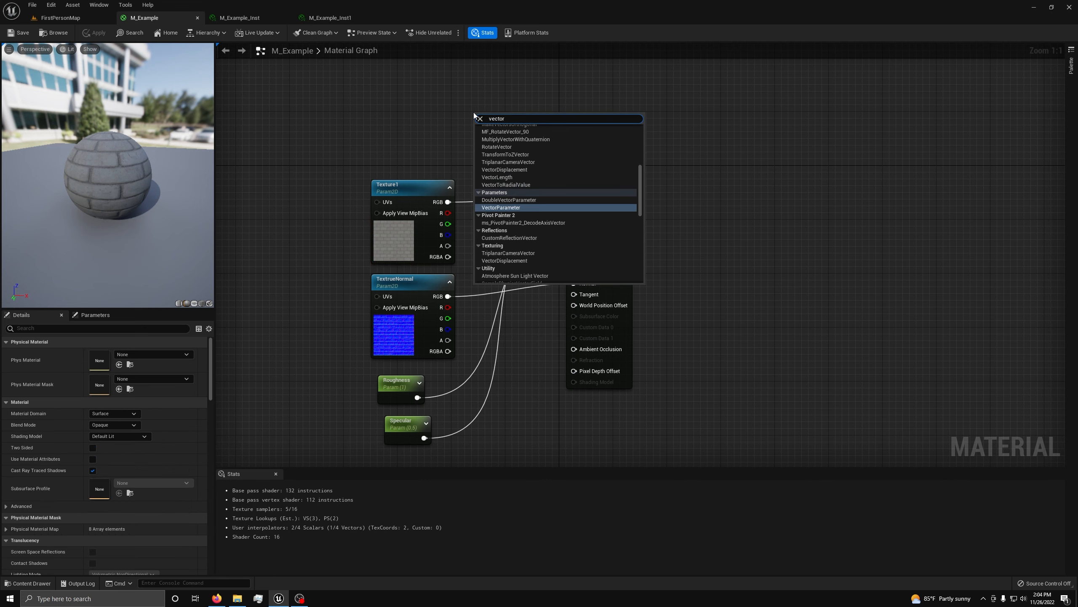
pyautogui.click(513, 208)
pyautogui.rightClick(496, 118)
pyautogui.click(115, 353)
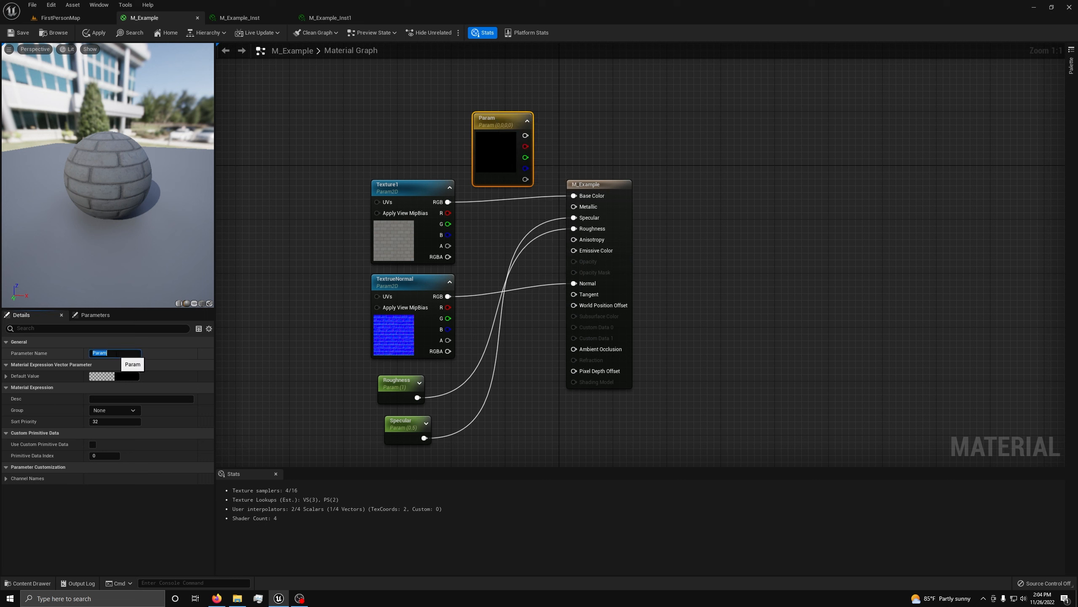
pyautogui.write('Ne')
pyautogui.write('w Vecx')
pyautogui.write('tor')
pyautogui.press('Return')
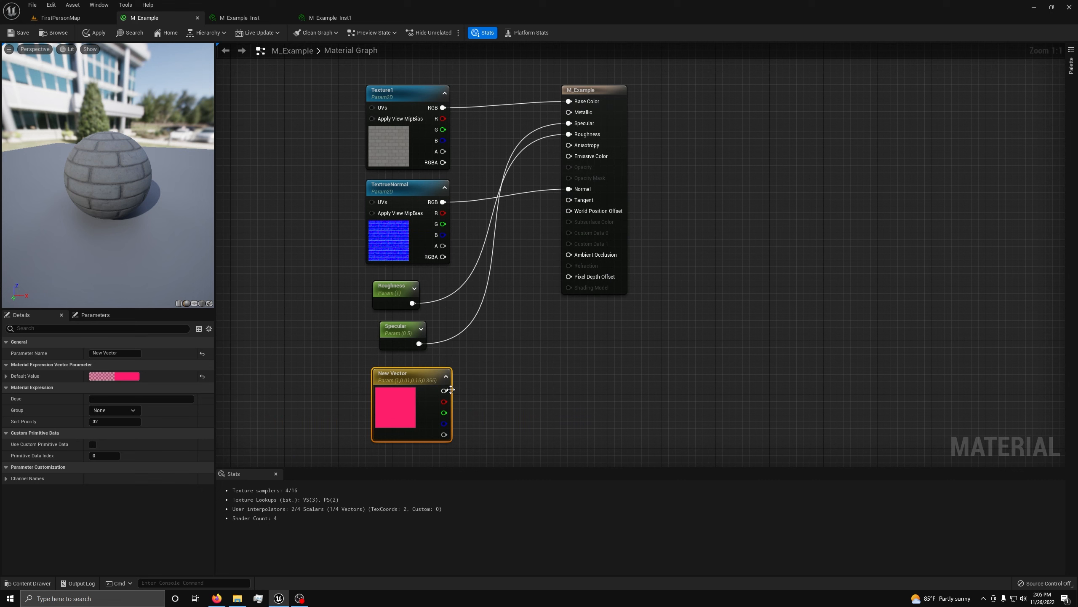
# Connect the pink New Vector parameter to M_Example's Base Color and check the brick blocks in FirstPersonMap.
pyautogui.moveTo(451, 390); pyautogui.dragTo(578, 104)
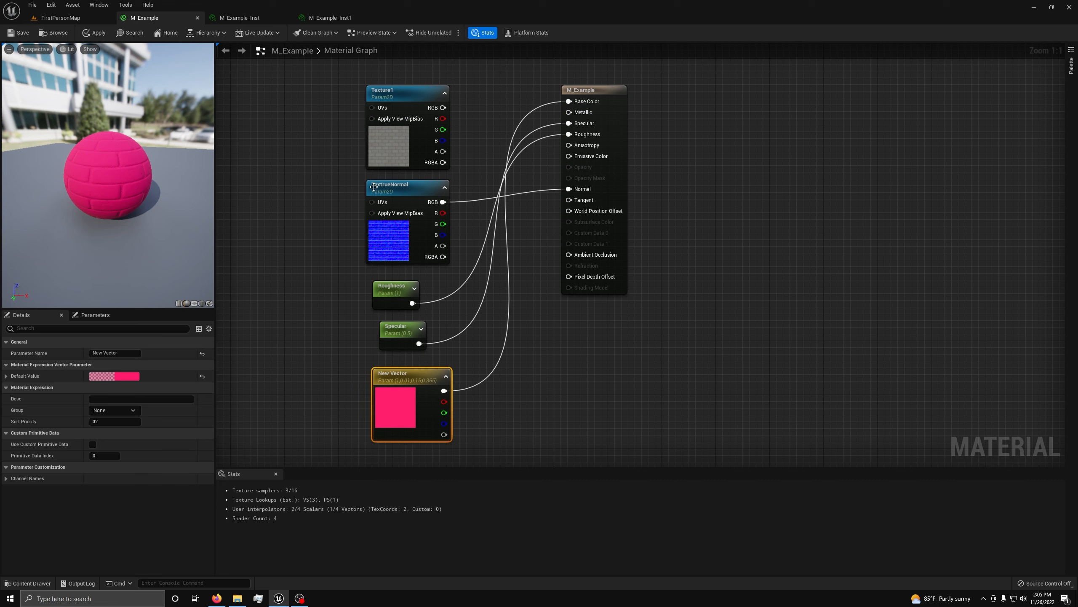
pyautogui.click(78, 18)
pyautogui.moveTo(425, 178); pyautogui.dragTo(405, 123, button='right')
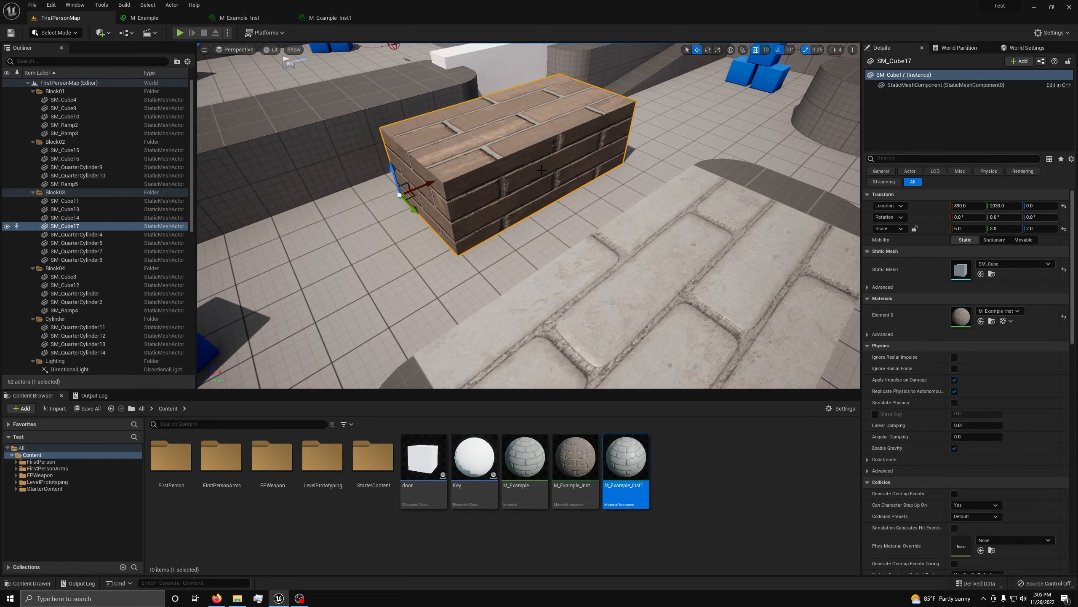
pyautogui.click(166, 20)
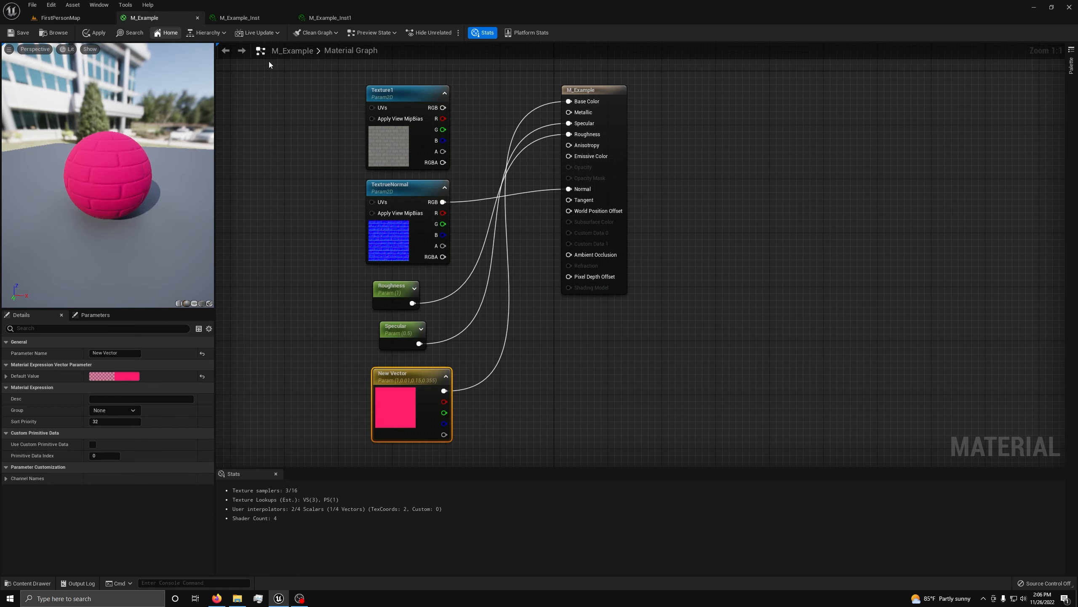
# Move the New Vector node above and to the left of Texture1, and examine the material on the preview sphere.
pyautogui.click(527, 384)
pyautogui.click(420, 388)
pyautogui.moveTo(421, 389); pyautogui.dragTo(305, 66)
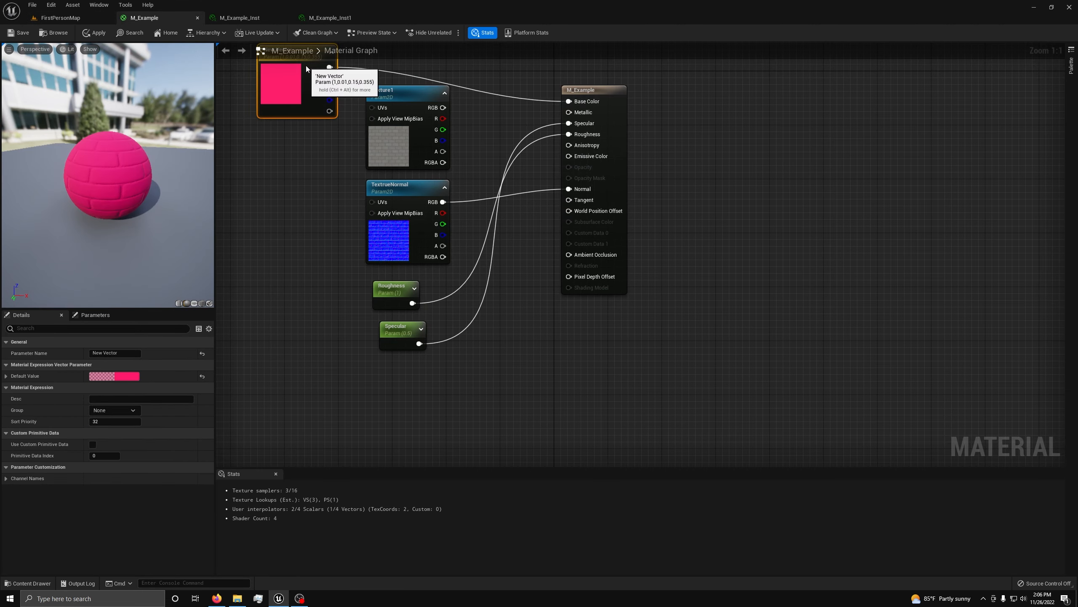
pyautogui.moveTo(530, 159); pyautogui.dragTo(533, 258, button='right')
pyautogui.scroll(8, 75, 178)
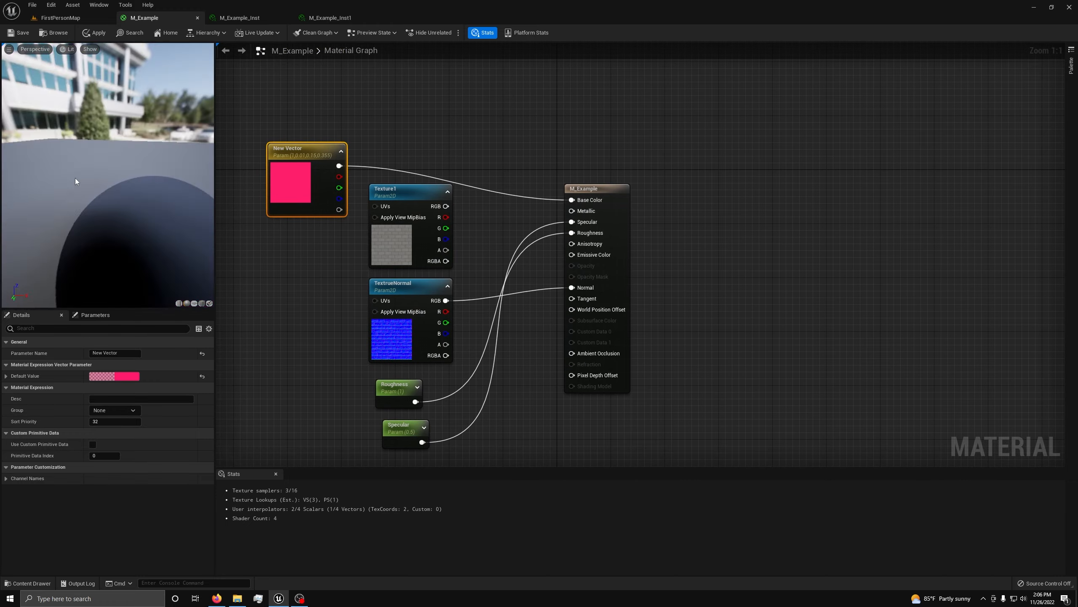
pyautogui.scroll(-5, 75, 178)
pyautogui.scroll(3, 75, 178)
pyautogui.moveTo(75, 178); pyautogui.dragTo(76, 212)
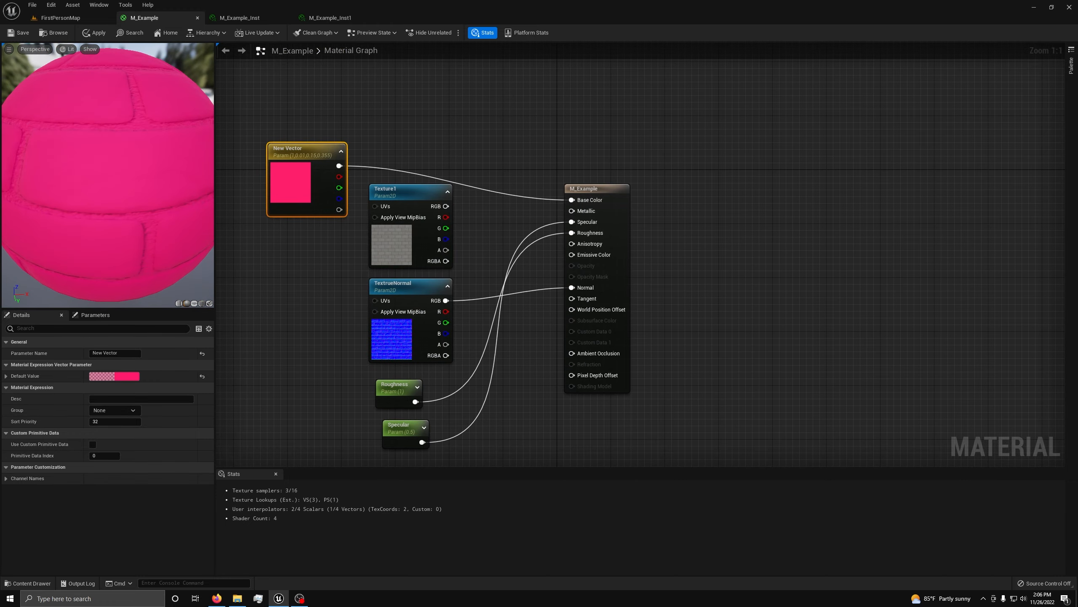
pyautogui.scroll(-3, 169, 208)
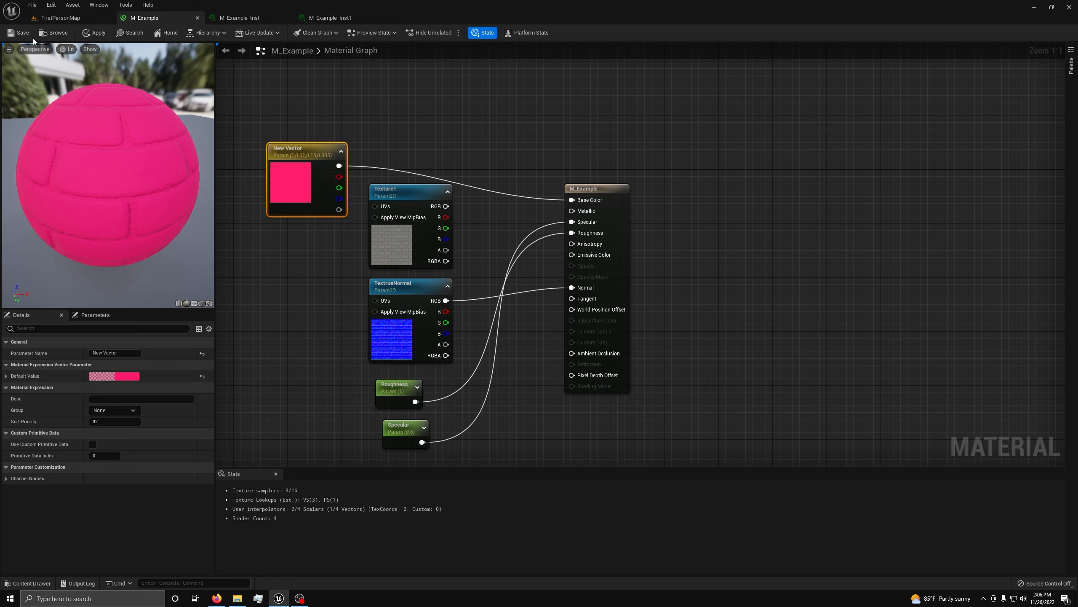
# In M_Example_Inst1, enable the New Vector override, change its colour to violet-blue, and save the instance.
pyautogui.click(340, 22)
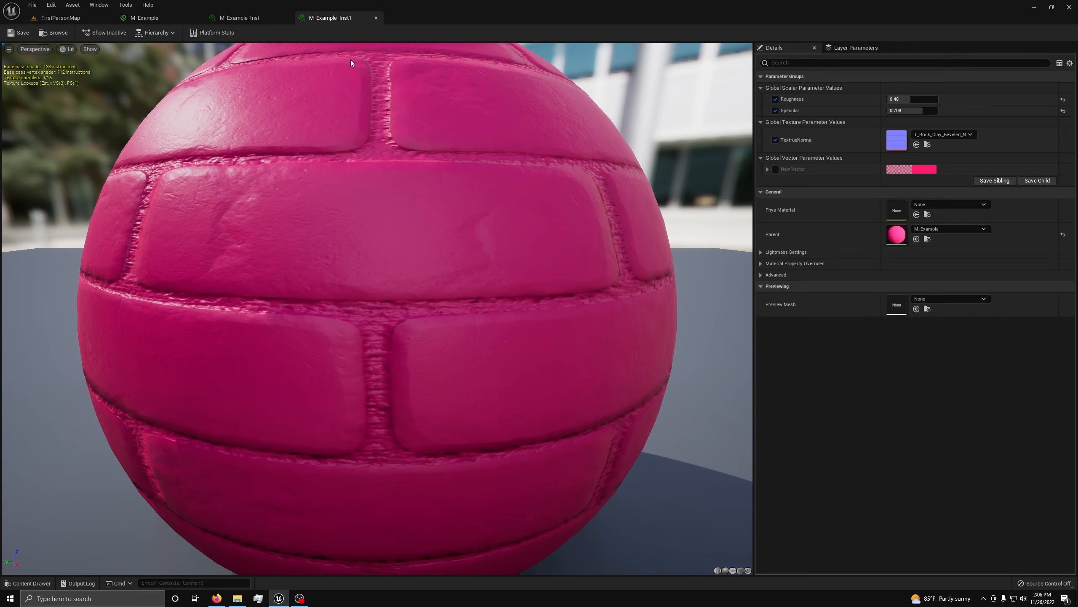
pyautogui.scroll(-5, 682, 183)
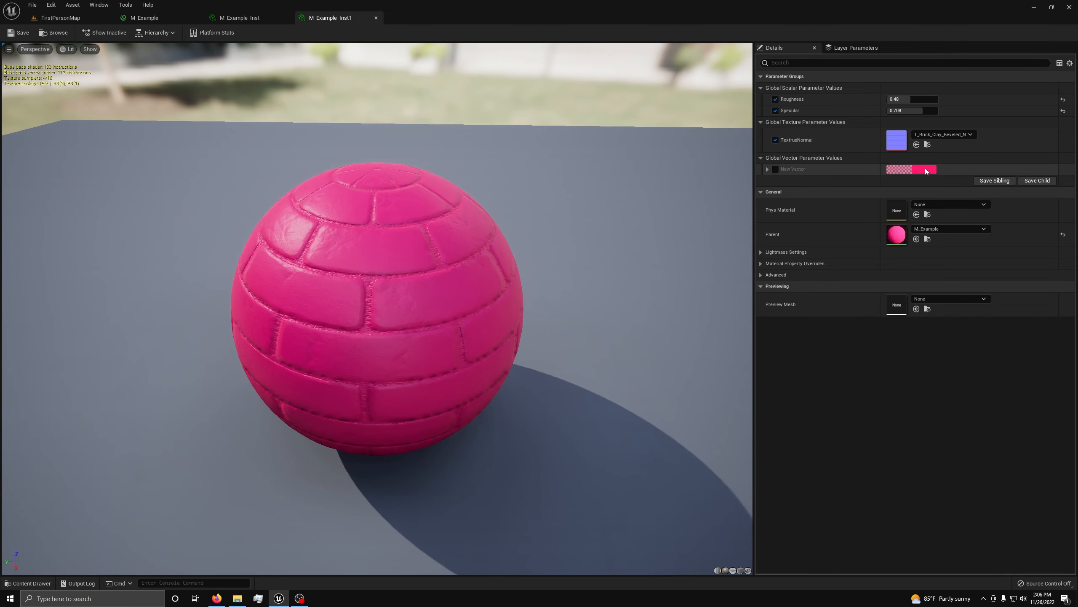
pyautogui.click(919, 169)
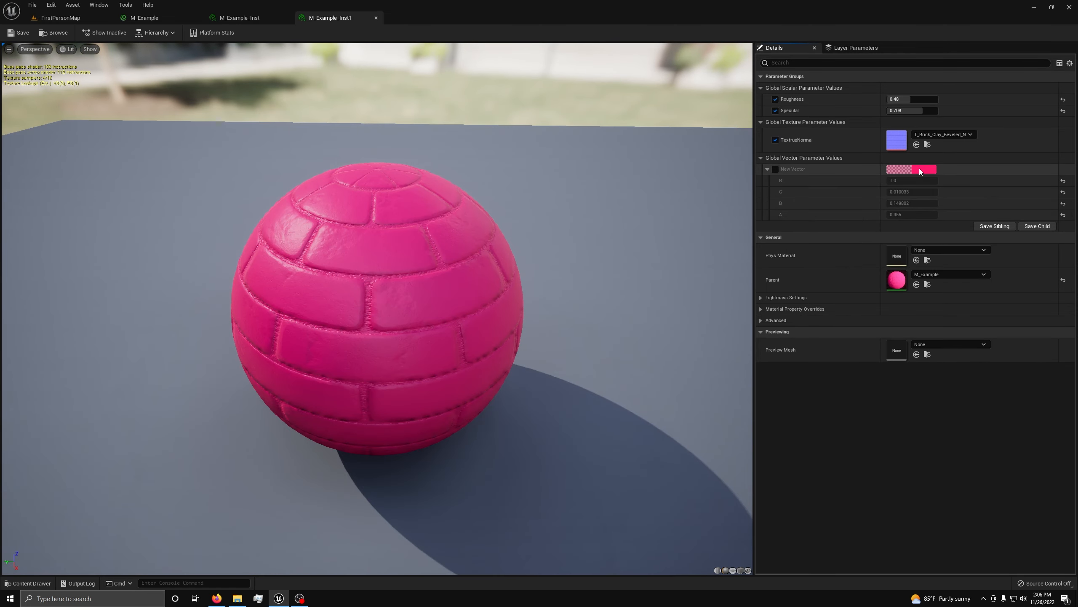
pyautogui.click(776, 168)
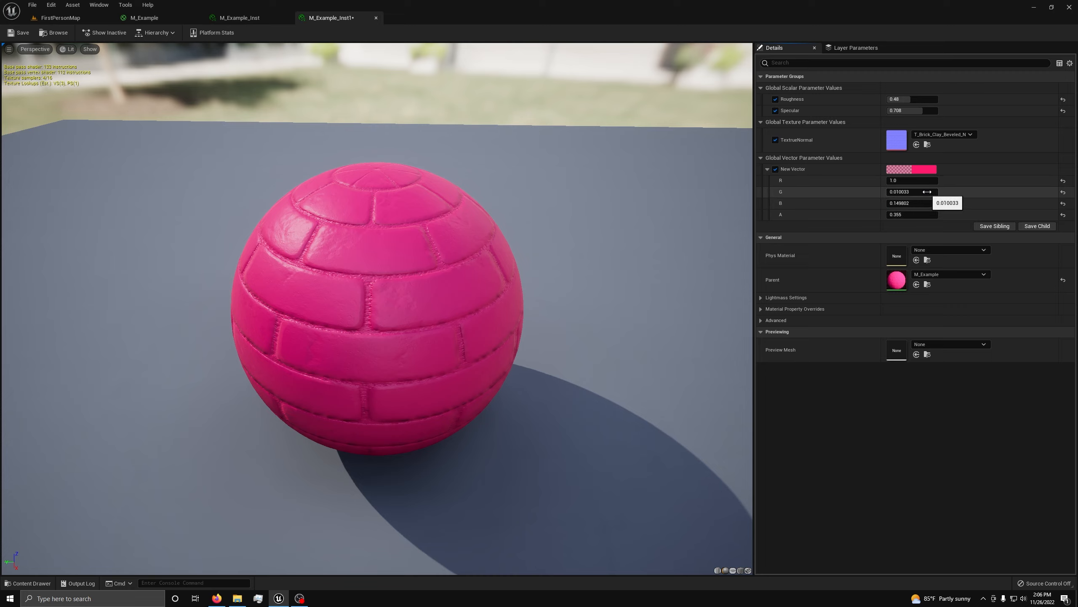
pyautogui.click(927, 170)
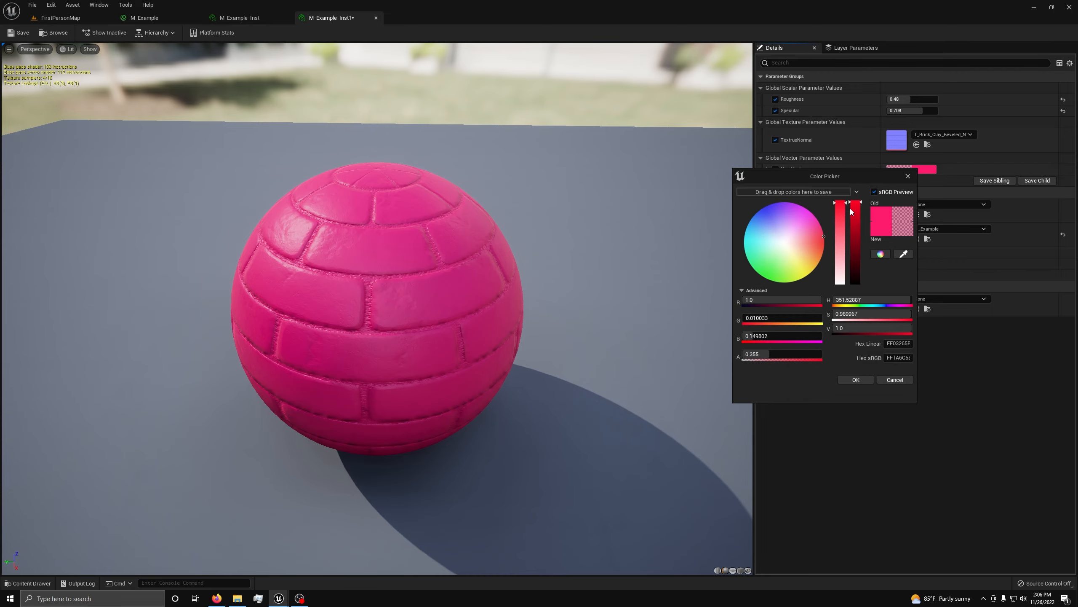
pyautogui.moveTo(762, 241); pyautogui.dragTo(771, 210)
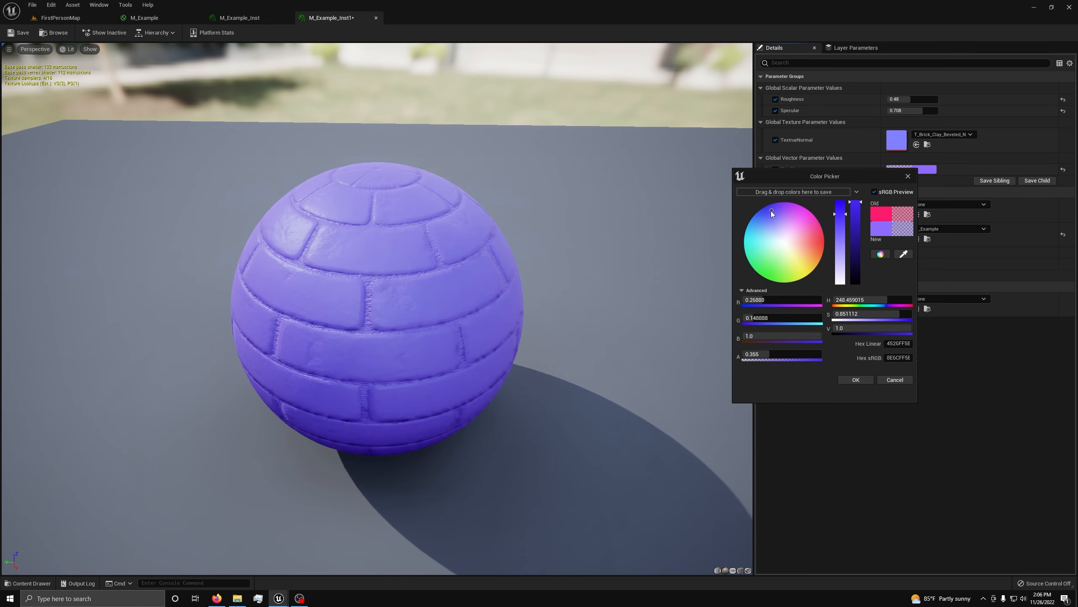
pyautogui.click(856, 380)
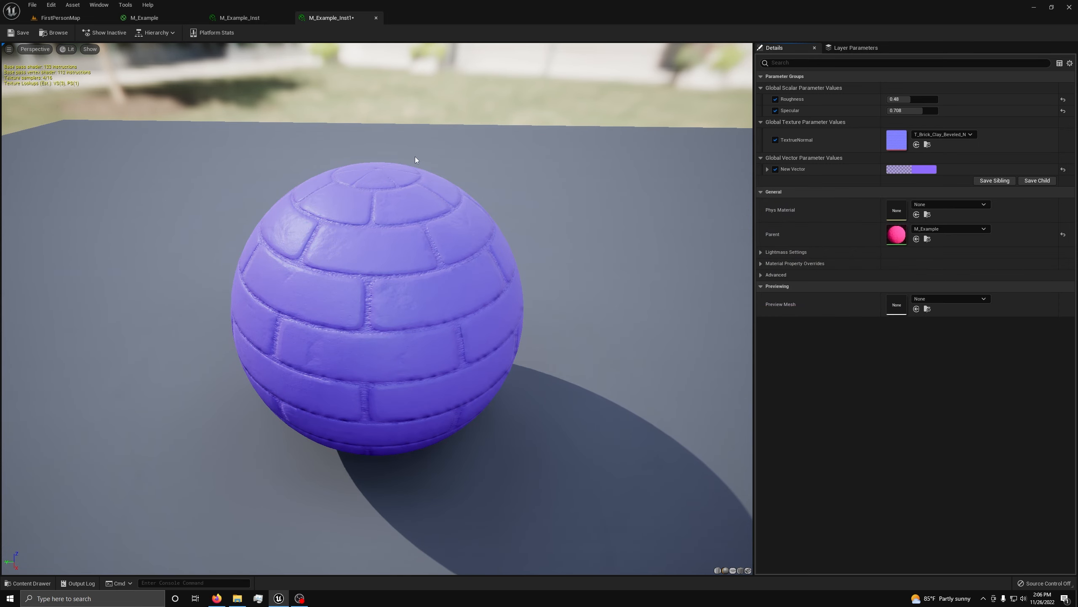
pyautogui.click(27, 37)
# Return to the M_Example graph and connect Texture1's RGB output to Base Color in place of New Vector.
pyautogui.click(144, 17)
pyautogui.moveTo(445, 206); pyautogui.dragTo(572, 200)
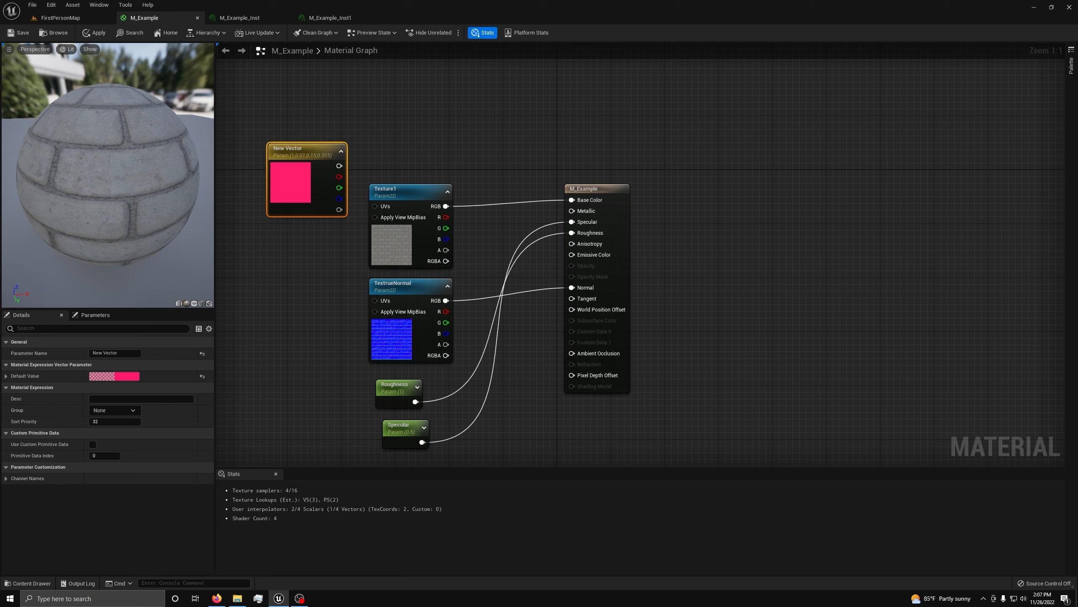
pyautogui.rightClick(517, 123)
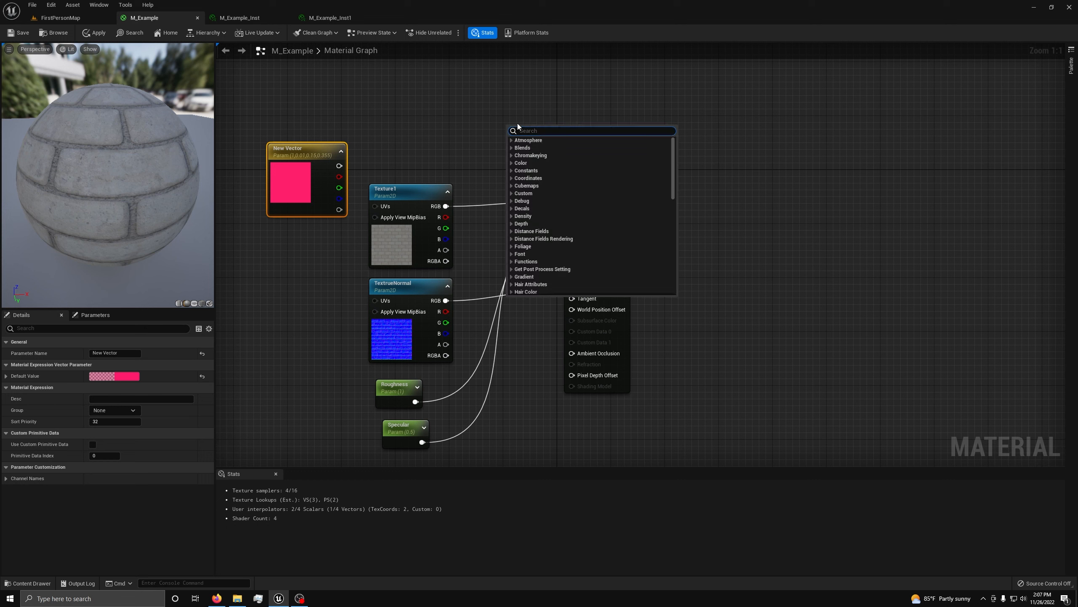
pyautogui.write('sta')
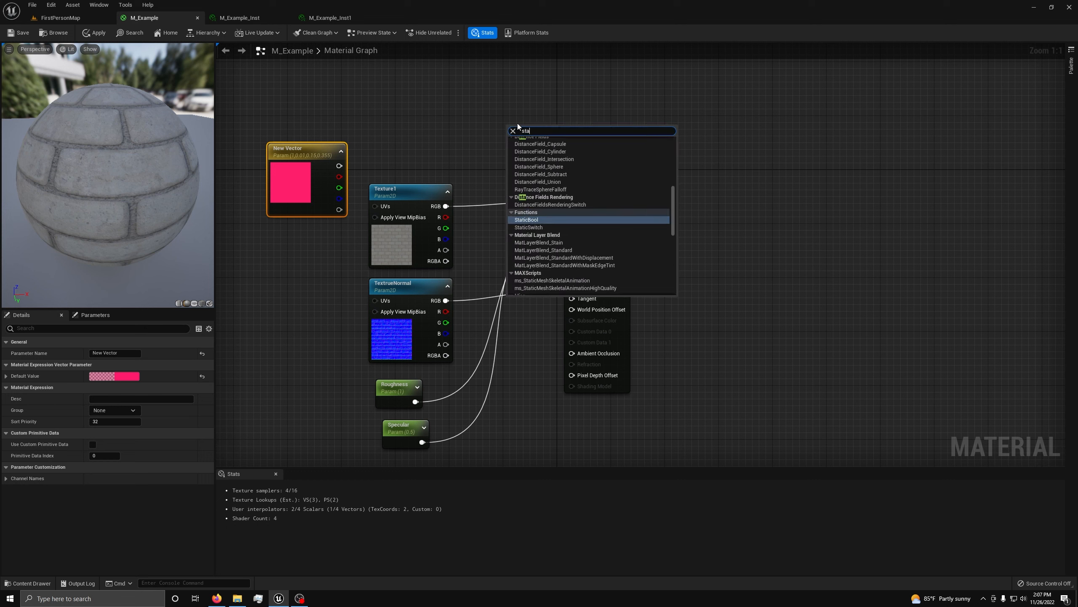
pyautogui.write('tic')
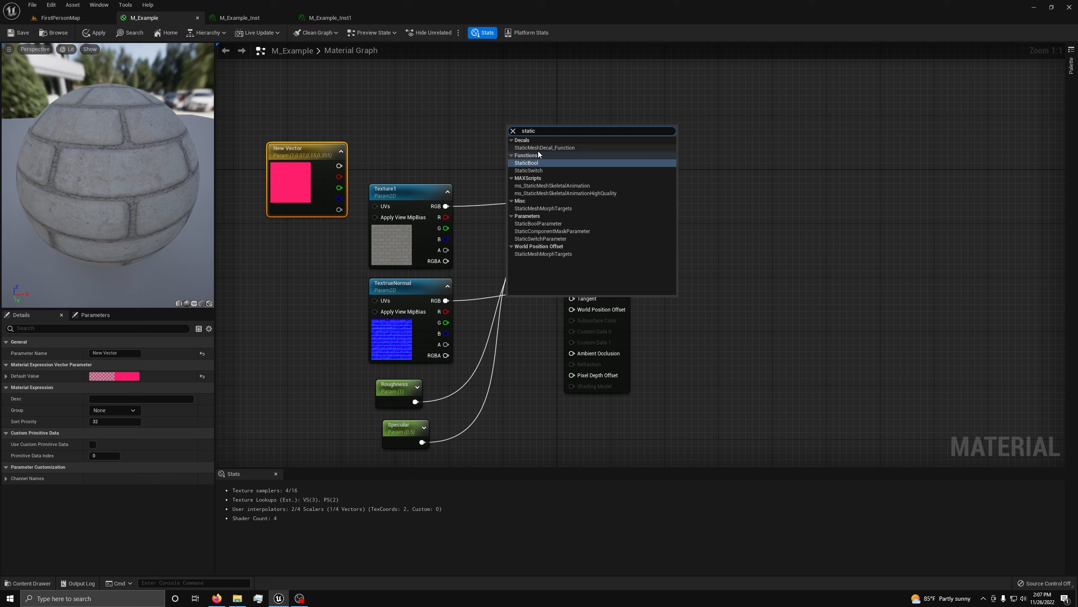
pyautogui.click(525, 169)
pyautogui.moveTo(530, 128); pyautogui.dragTo(523, 195)
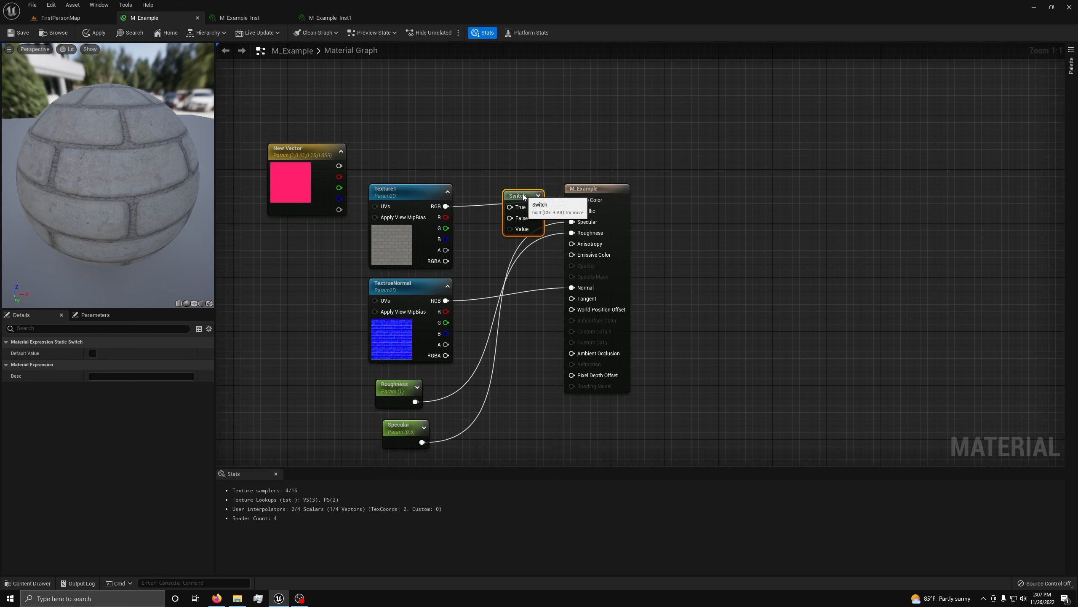
pyautogui.moveTo(339, 166); pyautogui.dragTo(510, 207)
pyautogui.moveTo(445, 206); pyautogui.dragTo(509, 218)
pyautogui.moveTo(537, 206); pyautogui.dragTo(507, 166)
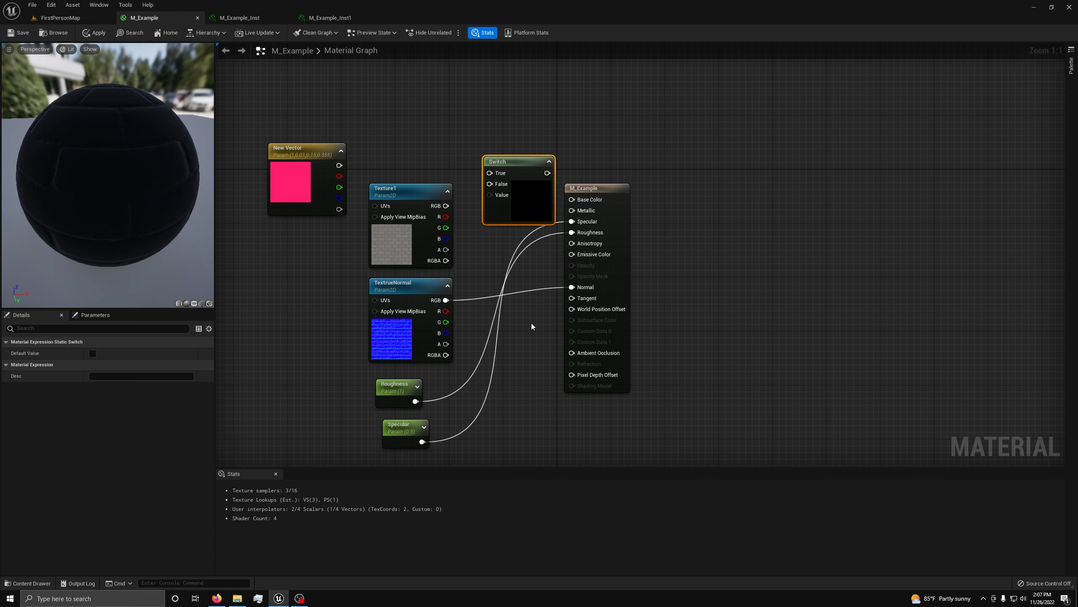
pyautogui.press('Delete')
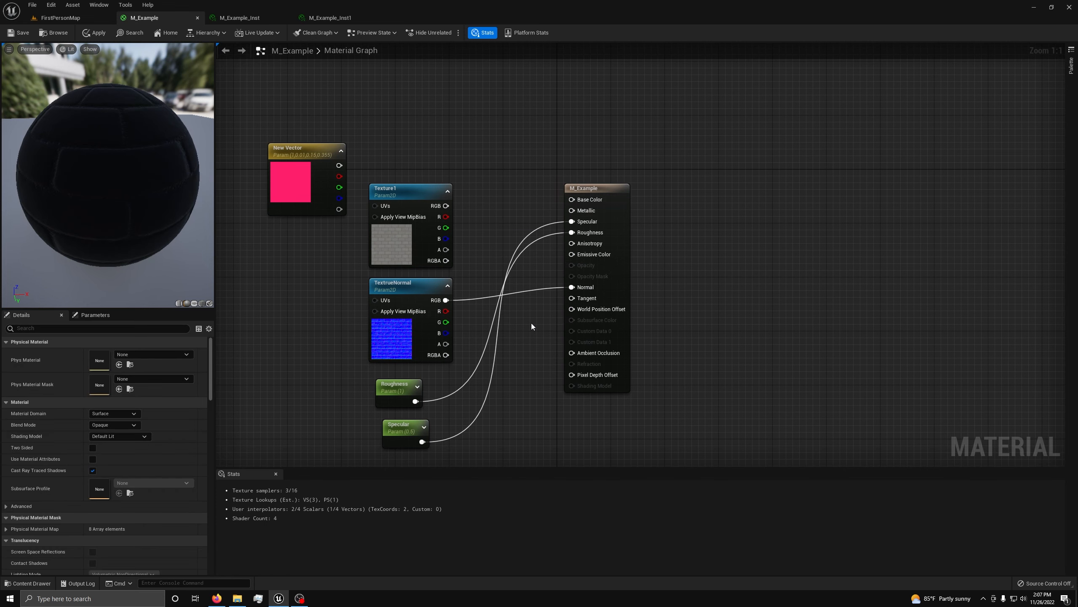
# Add a StaticSwitchParameter node to the M_Example graph and name it "Texture or Color?".
pyautogui.rightClick(514, 171)
pyautogui.write('swit')
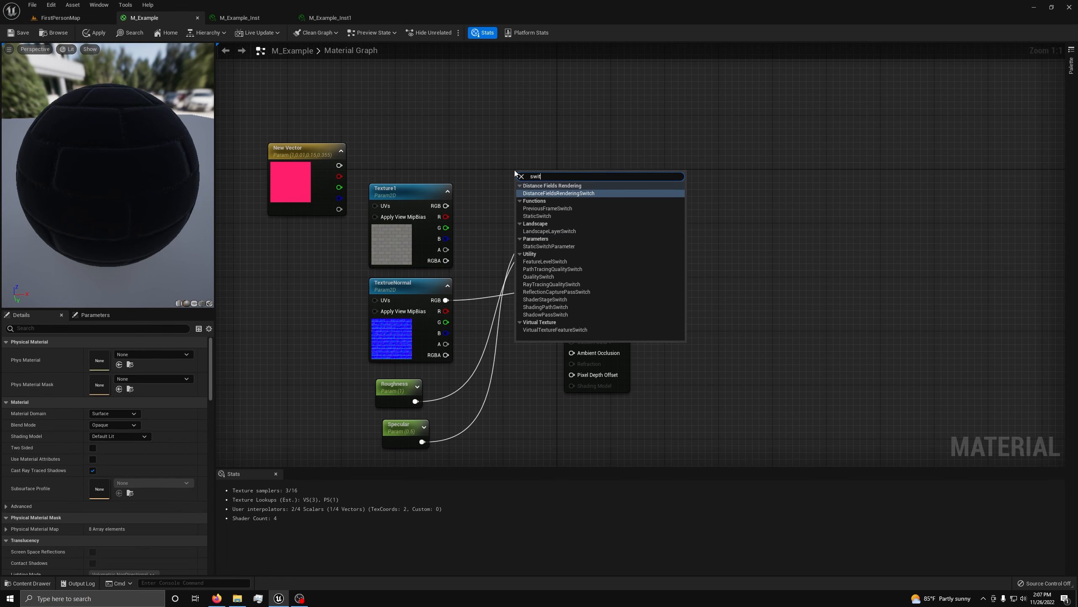
pyautogui.write('ch p')
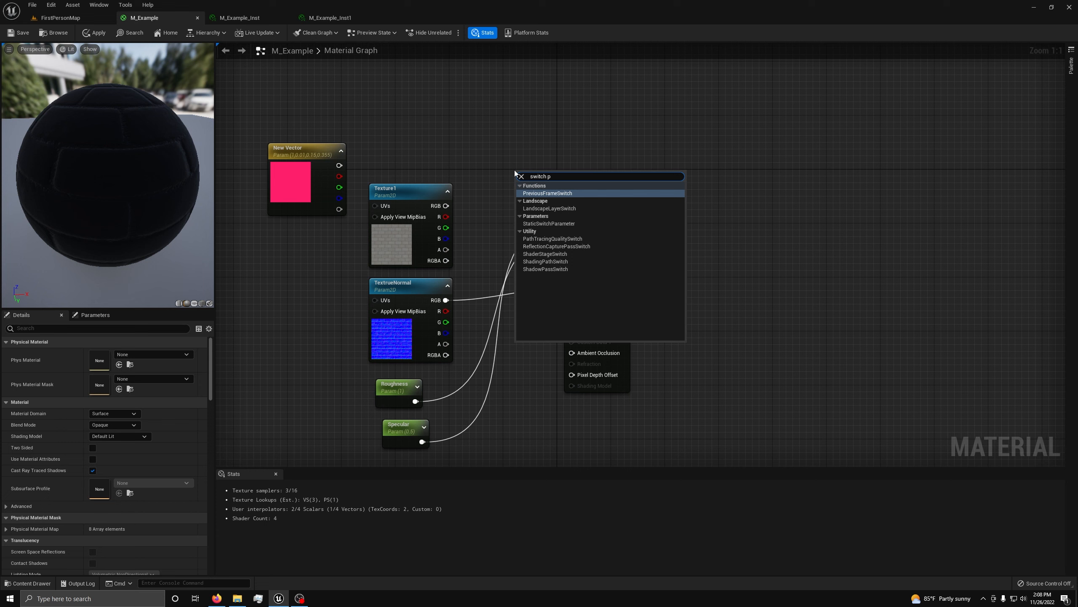
pyautogui.press('BackSpace')
pyautogui.write('p')
pyautogui.click(554, 224)
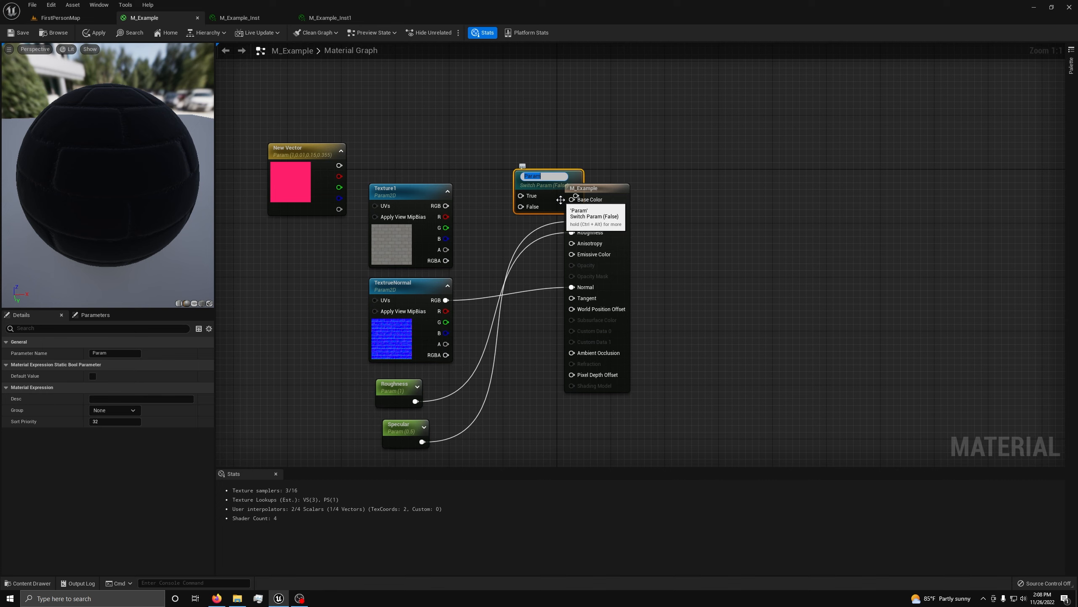
pyautogui.write('Tec')
pyautogui.write('ture ')
pyautogui.write('or')
pyautogui.write(' Color?')
pyautogui.press('Return')
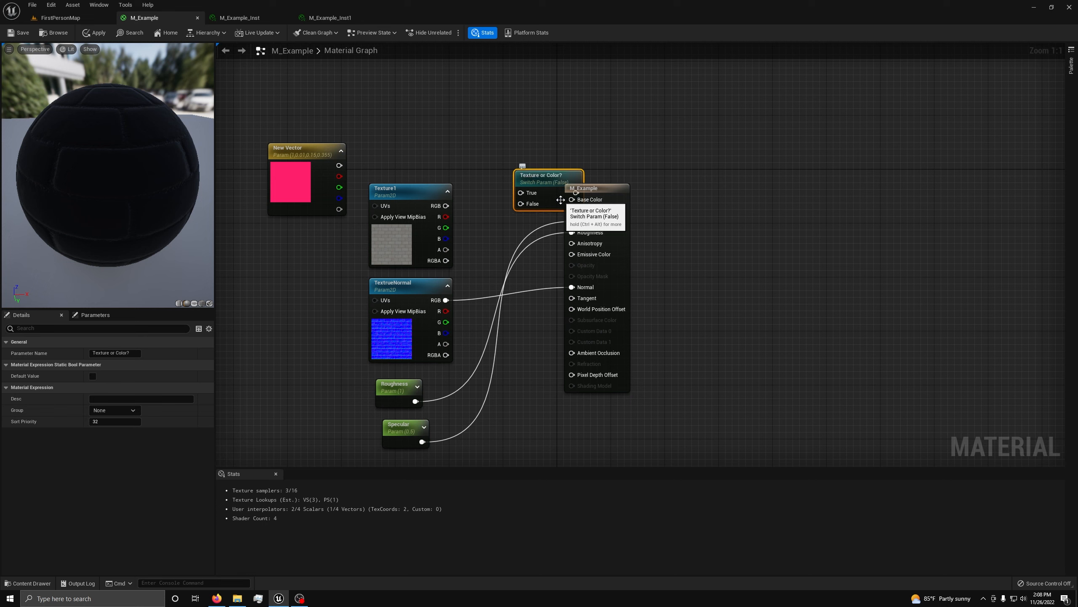
# Wire New Vector to the switch's True input, Texture1's RGB to False and its output to Base Color, and save M_Example.
pyautogui.moveTo(538, 182); pyautogui.dragTo(339, 165)
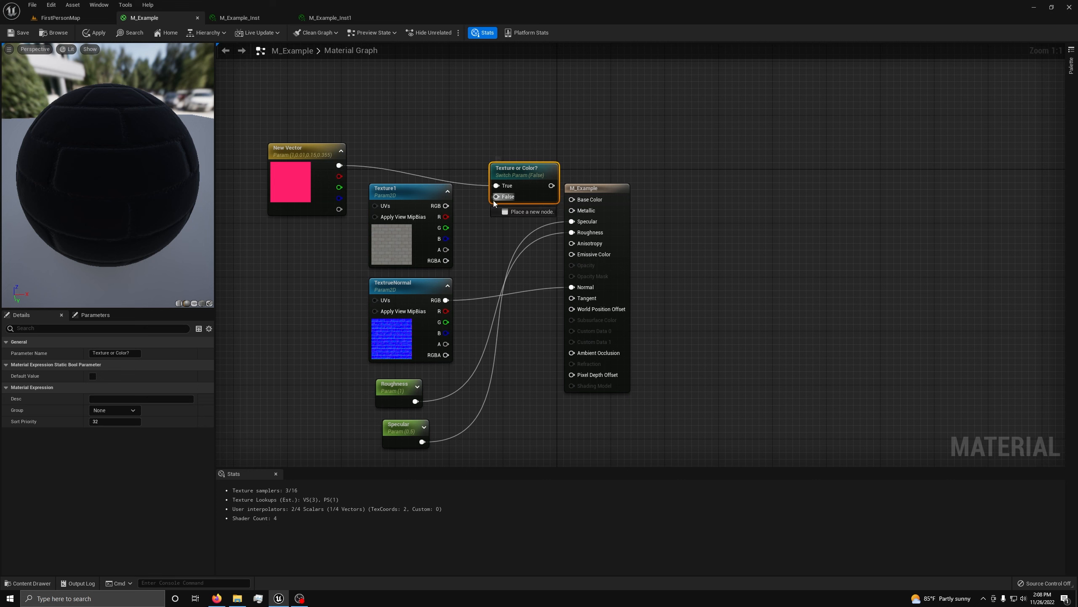
pyautogui.moveTo(496, 196); pyautogui.dragTo(520, 193)
pyautogui.click(450, 187)
pyautogui.click(522, 136)
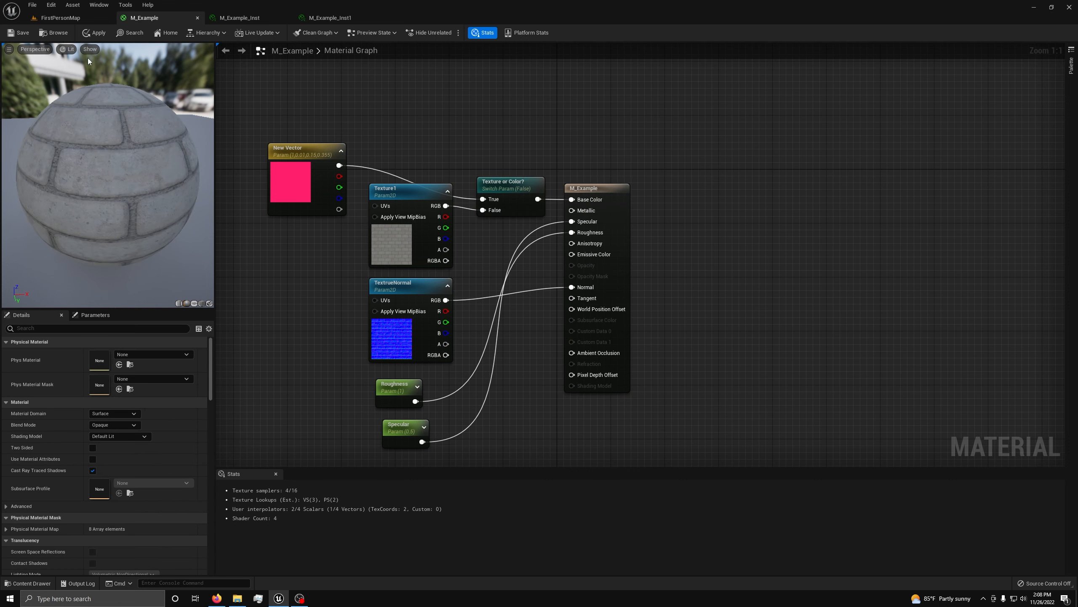
pyautogui.click(18, 33)
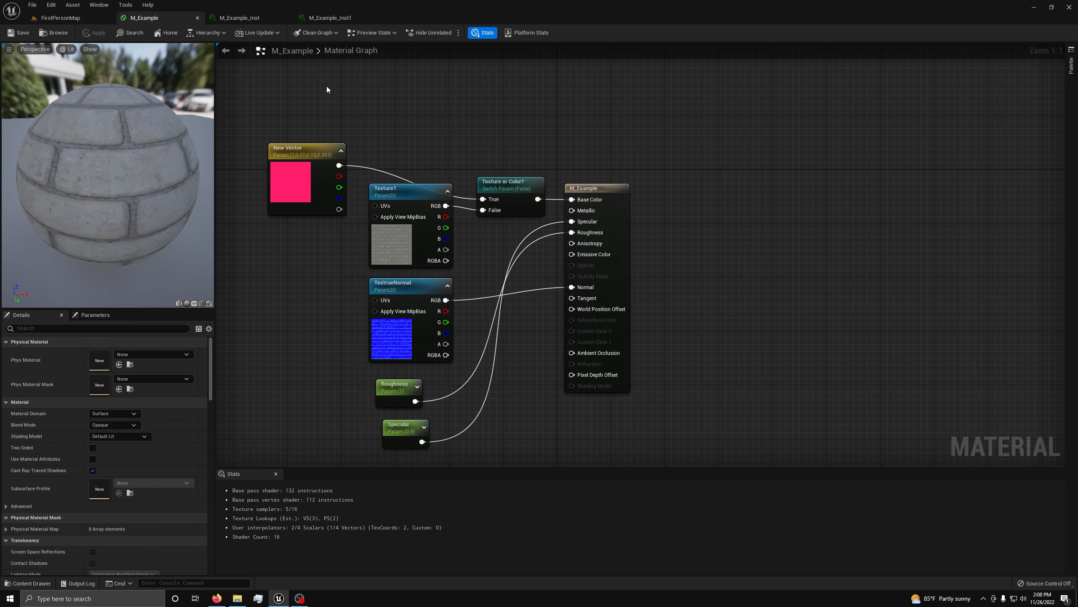
# In M_Example_Inst1, enable the "Texture or Color?" override, switch it on to preview the color, and switch it off again.
pyautogui.click(321, 19)
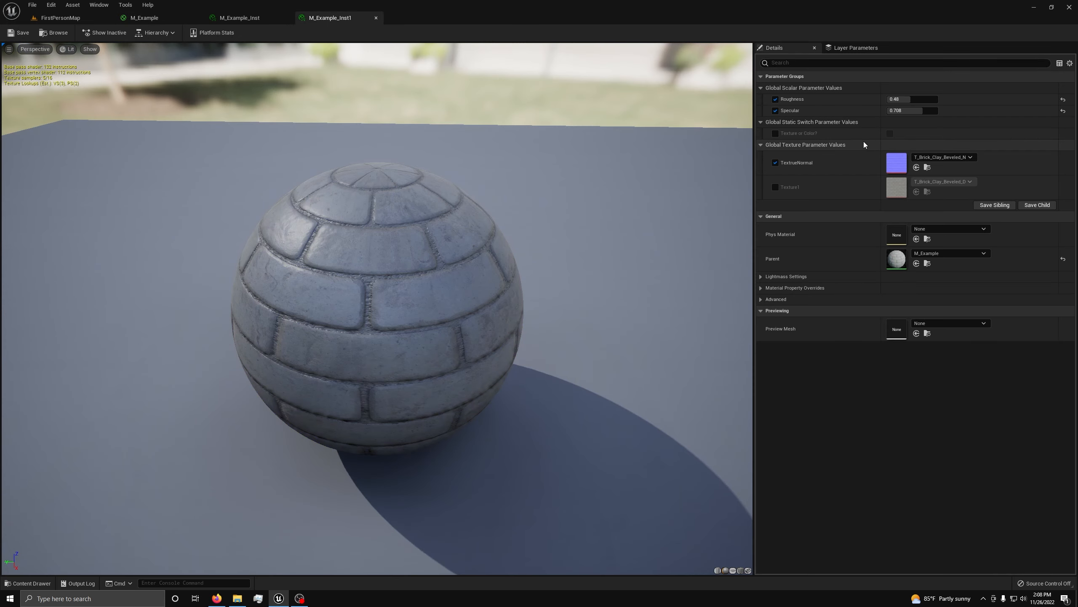
pyautogui.click(776, 134)
pyautogui.click(891, 133)
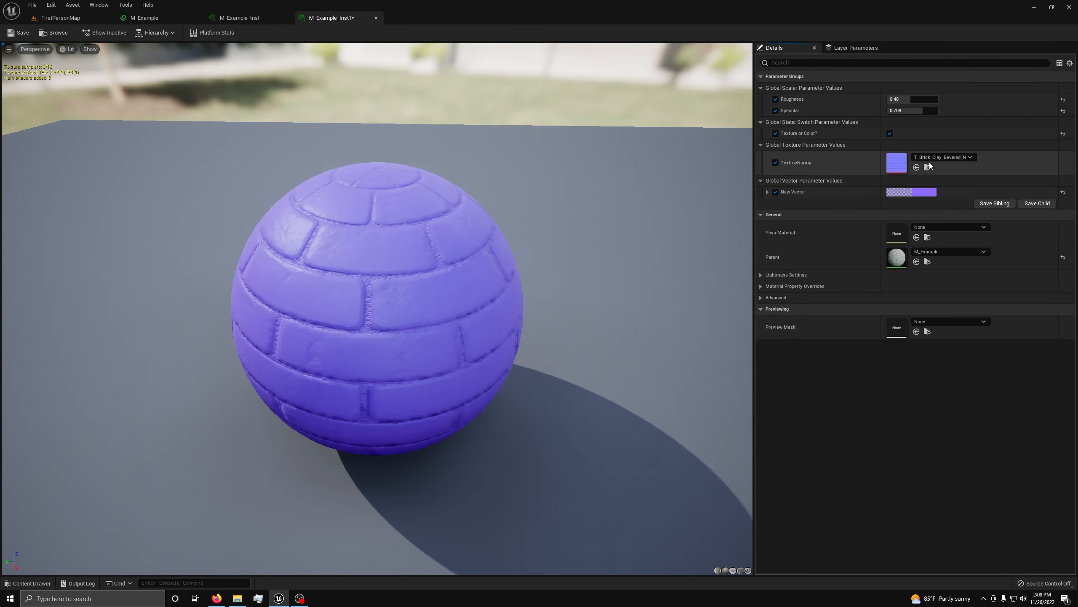
pyautogui.click(890, 133)
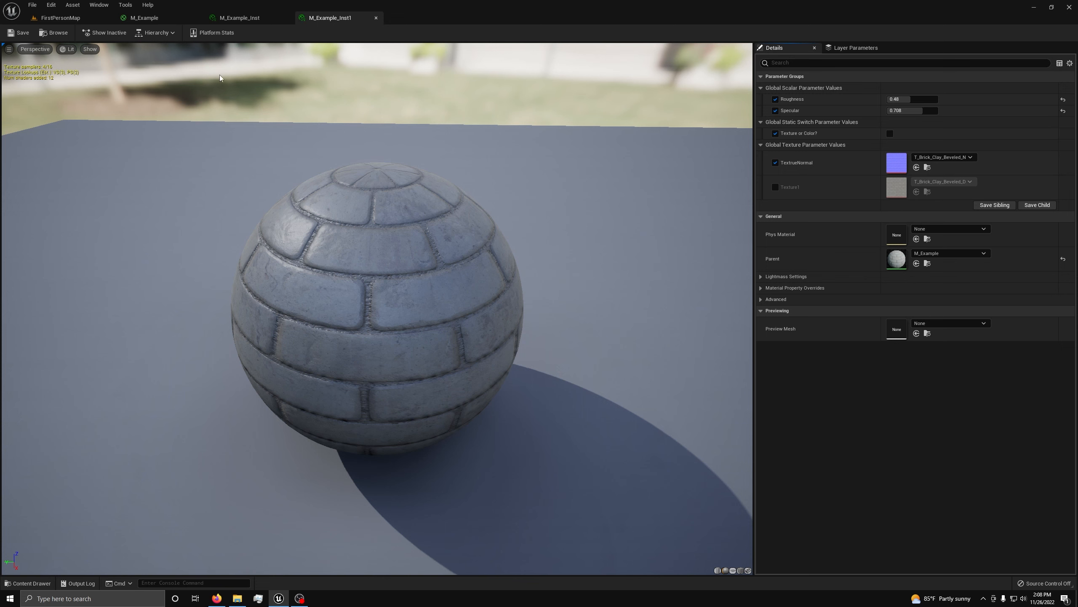
# Return to the M_Example graph and add a Blend_Overlay node in the empty space beyond the main material node.
pyautogui.click(153, 18)
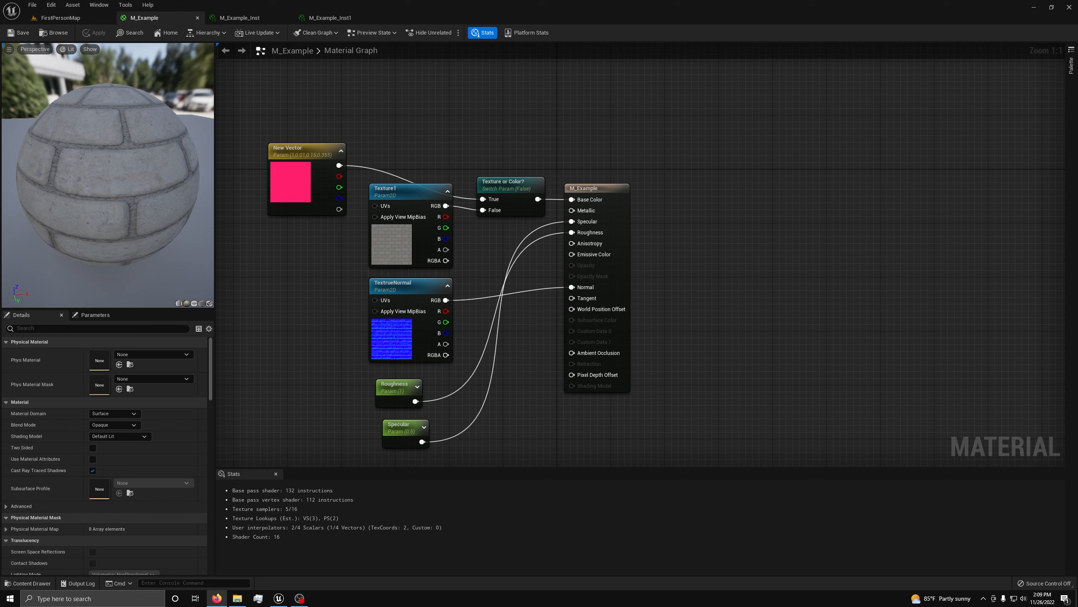
pyautogui.rightClick(741, 107)
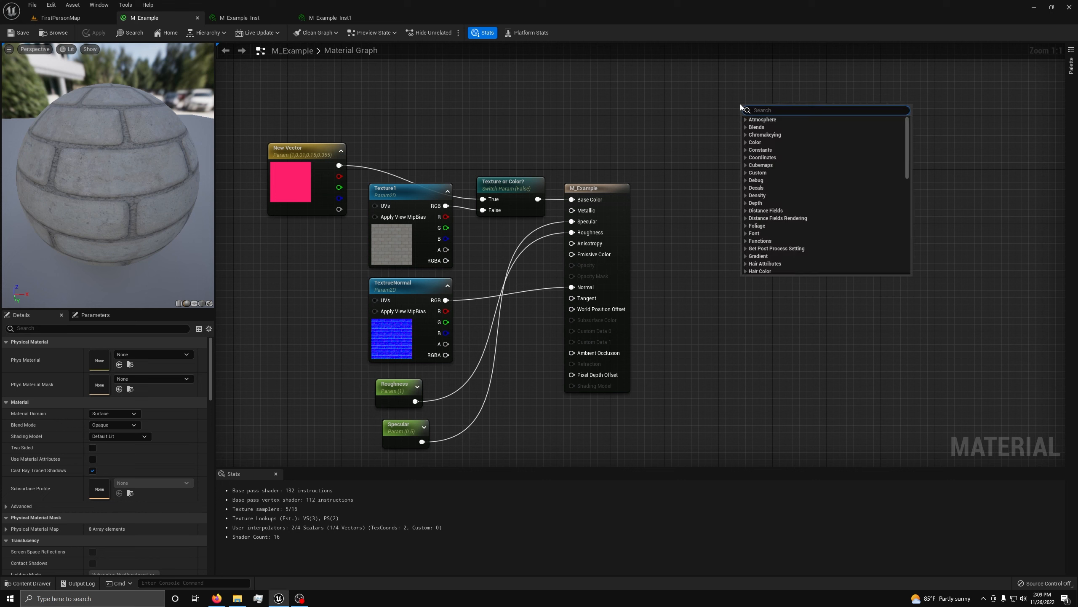
pyautogui.write('blend over')
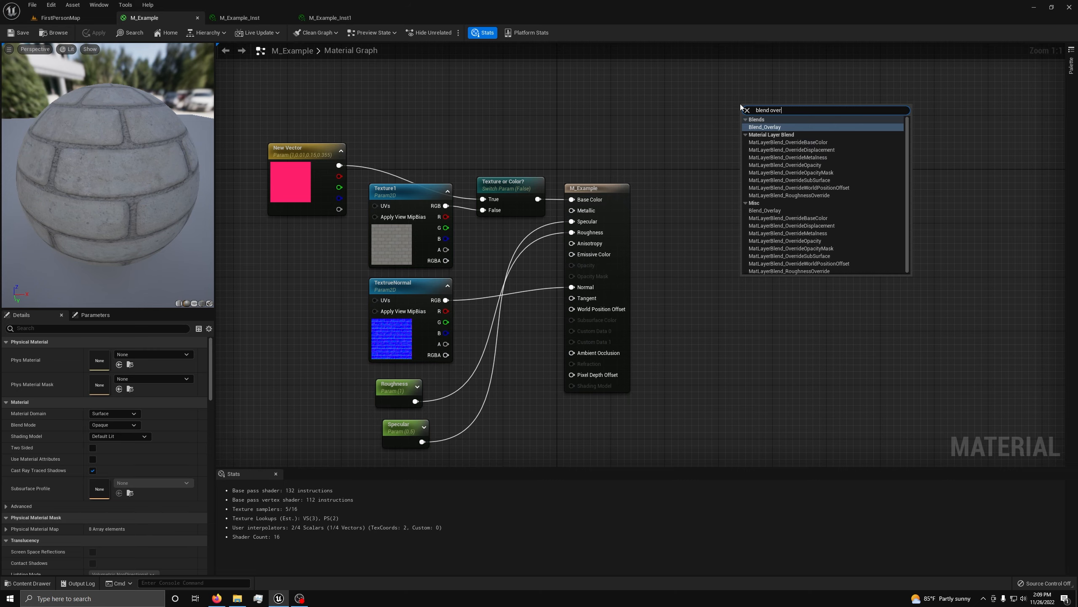
pyautogui.click(764, 128)
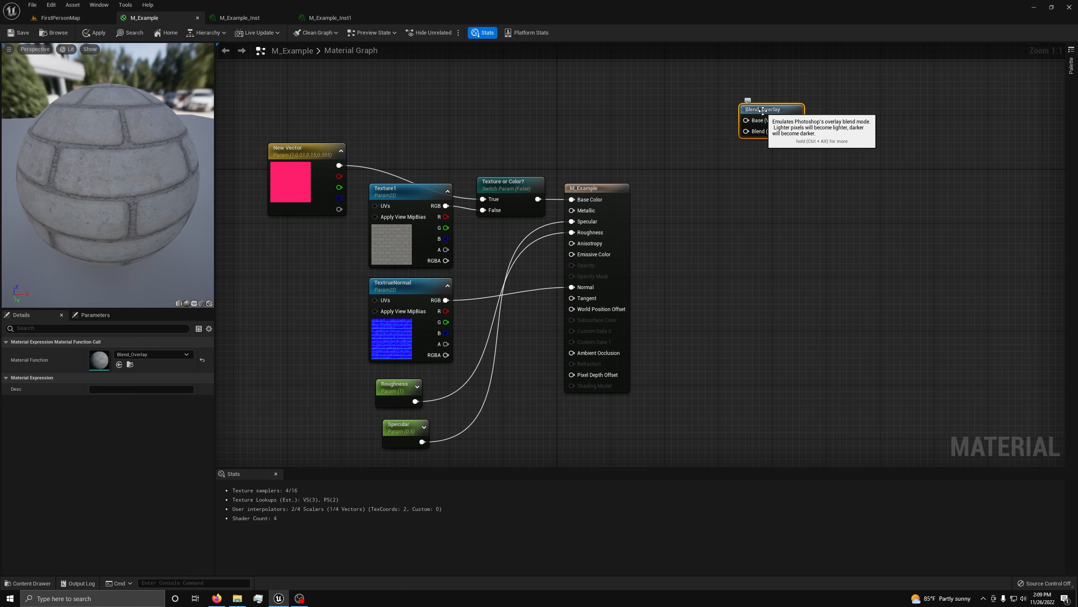
# Open the Blend_Overlay function to examine its internal node network, close it, and reselect the Blend_Overlay node in M_Example.
pyautogui.doubleClick(763, 110)
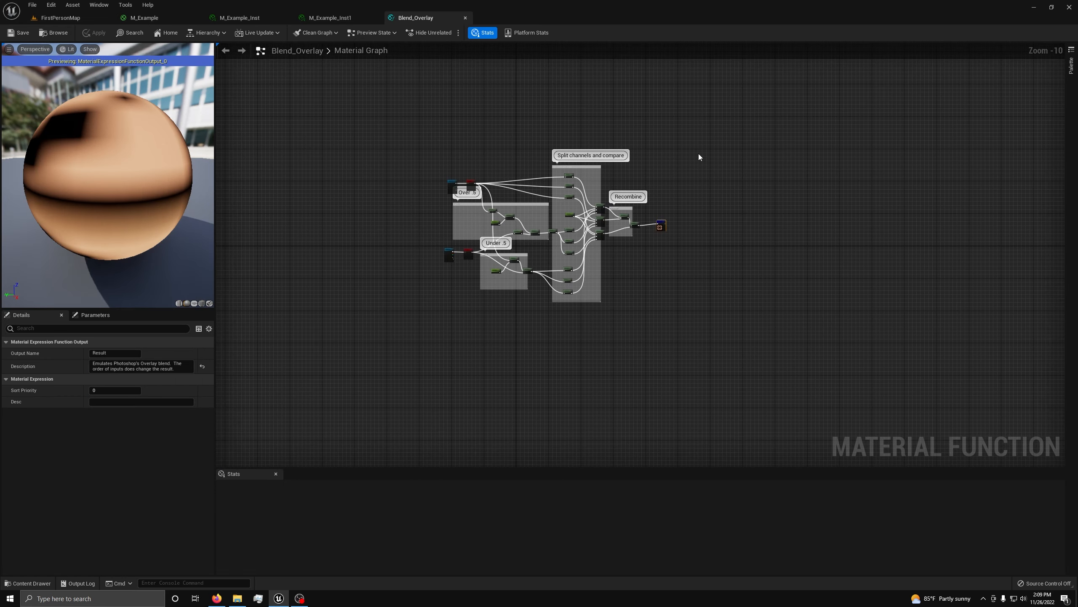
pyautogui.scroll(5, 684, 174)
pyautogui.scroll(1, 652, 195)
pyautogui.moveTo(652, 196); pyautogui.dragTo(1062, 70, button='right')
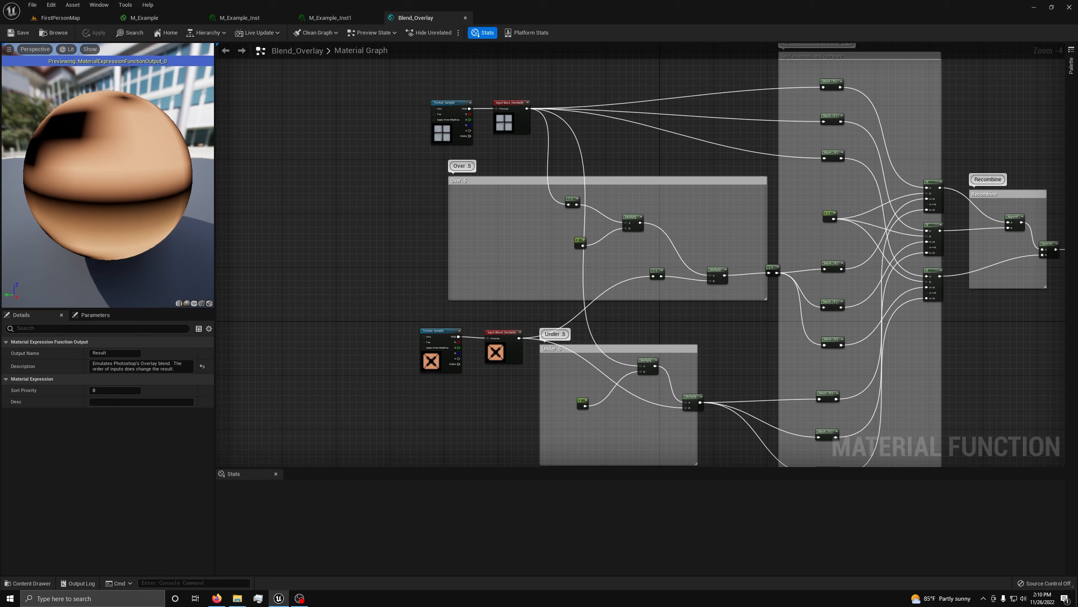
pyautogui.click(465, 17)
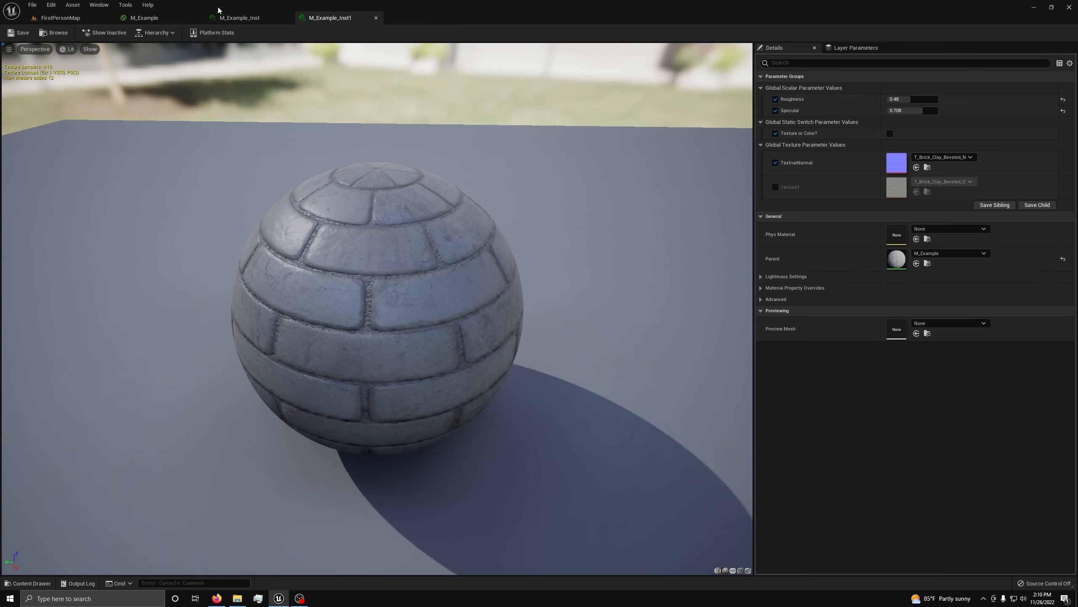
pyautogui.click(145, 17)
pyautogui.click(677, 249)
pyautogui.click(764, 110)
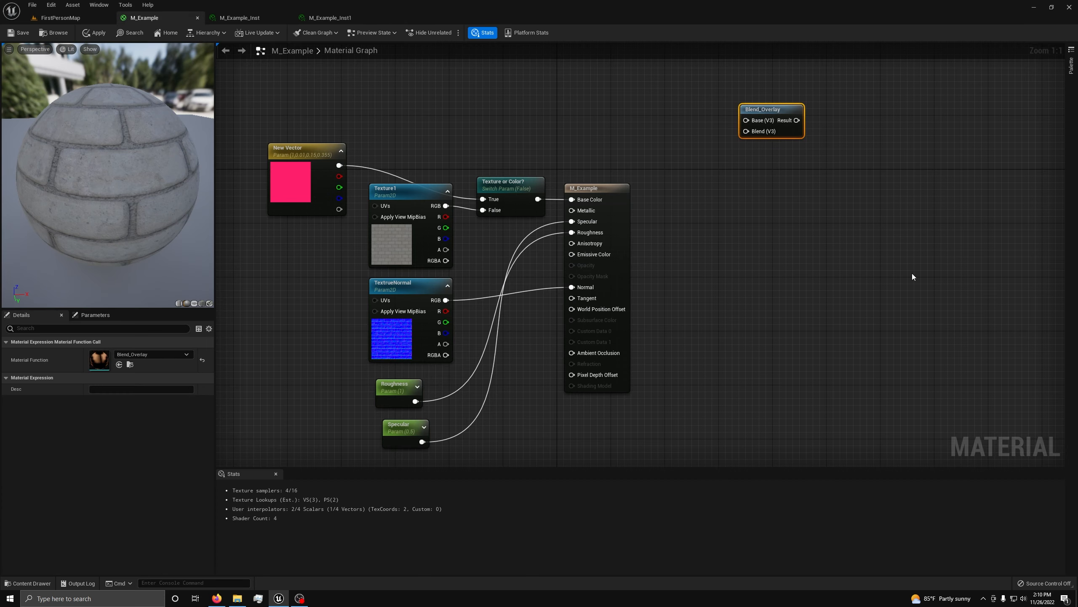